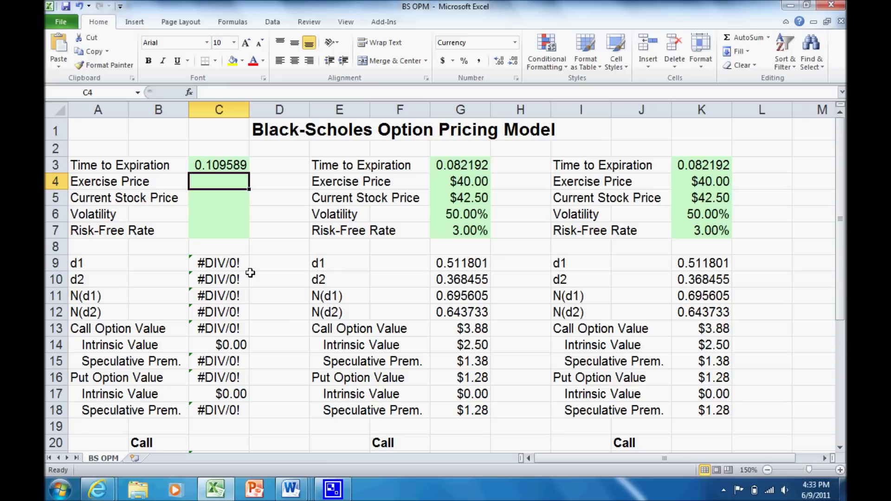
Enter the first model's inputs: exercise price 60, current stock price 62, volatility 32% and risk-free rate 4%.
text(60)
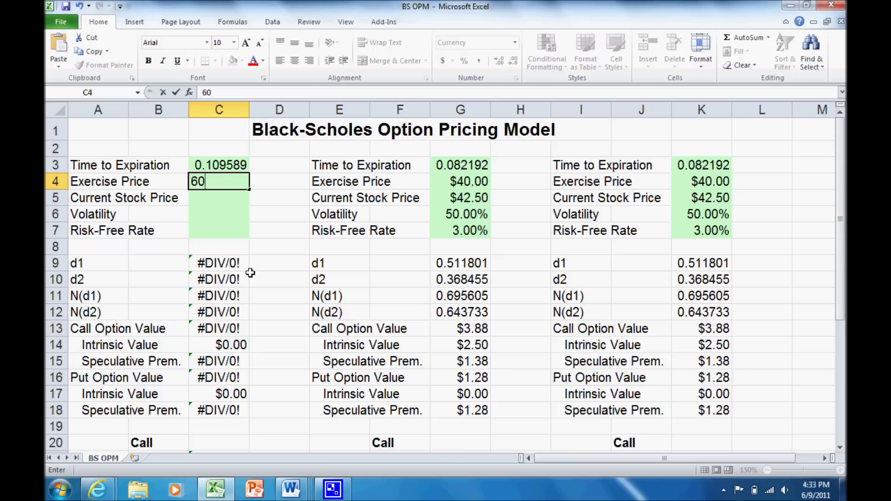
key(Return)
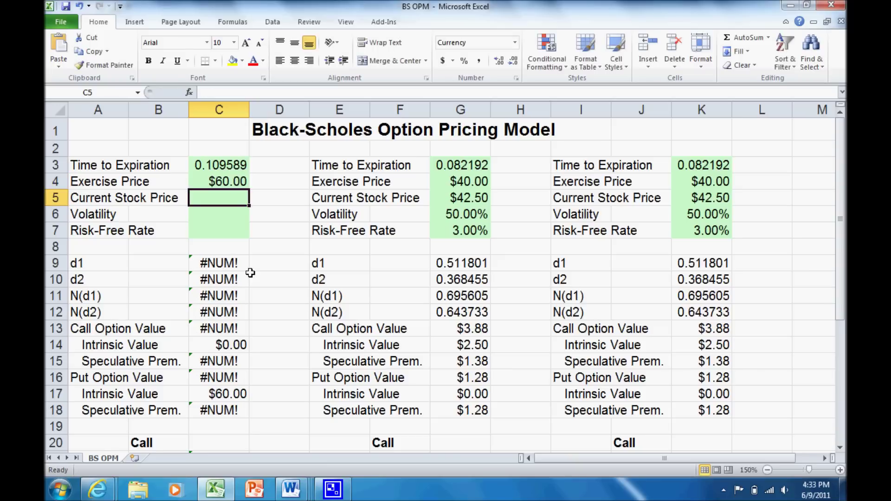
text(62)
key(Return)
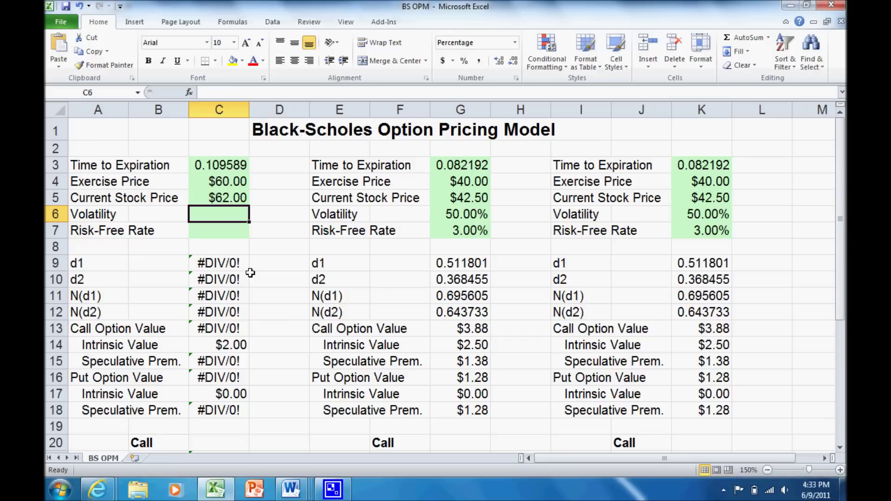
text(32)
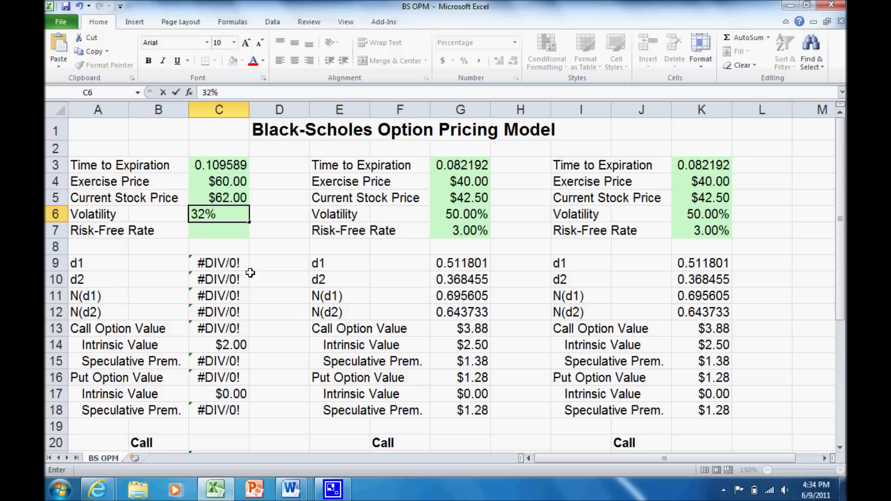
key(Return)
text(4%)
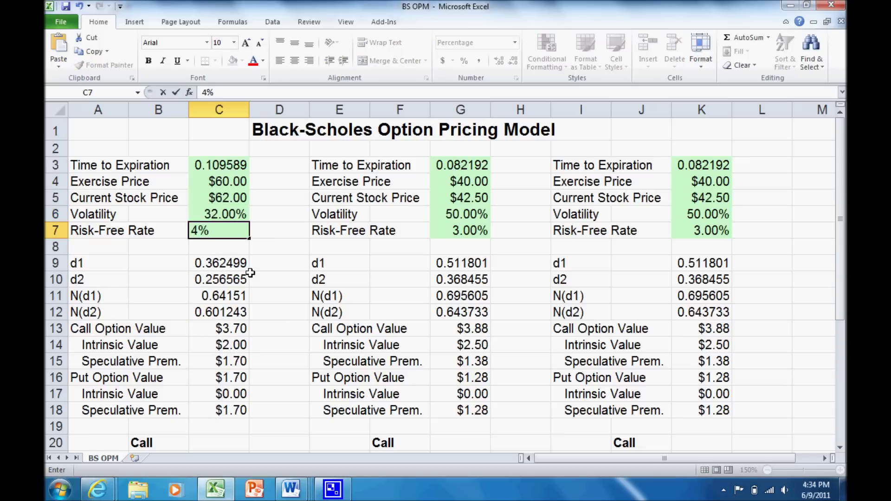
key(Return)
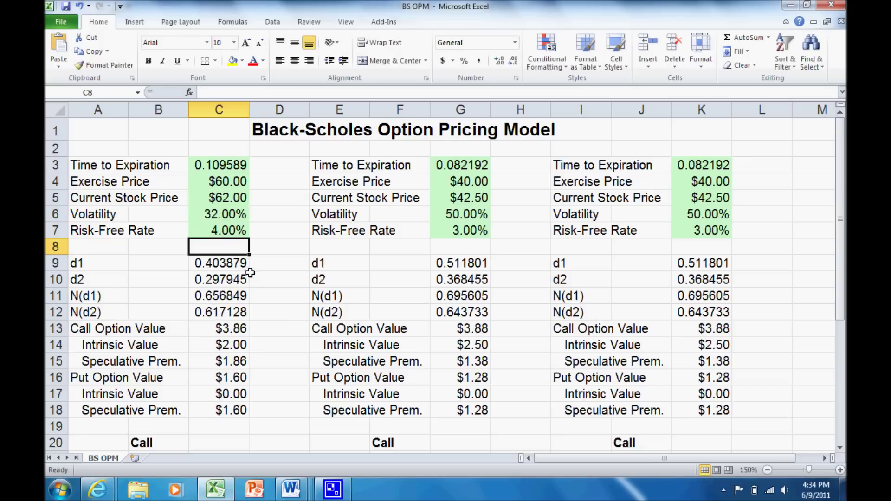
Examine the first model's formulas for d1, d2, N(d1), N(d2), the call option value and the put option value.
click(225, 261)
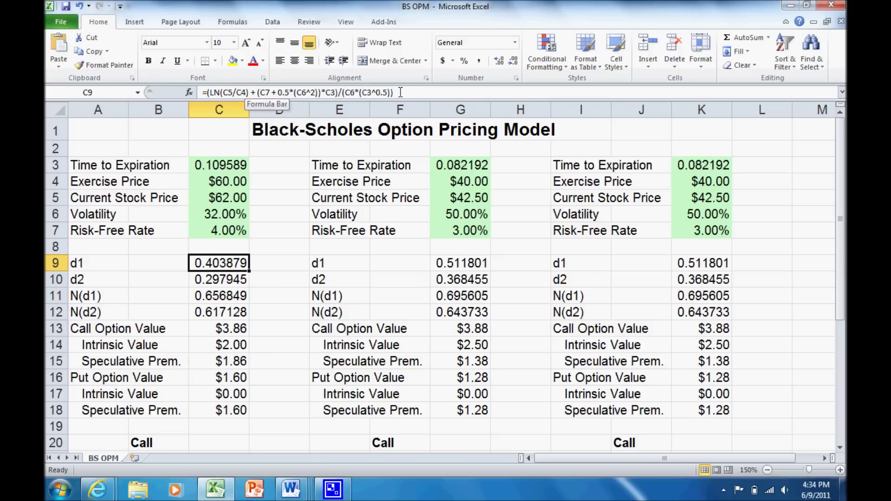
click(235, 282)
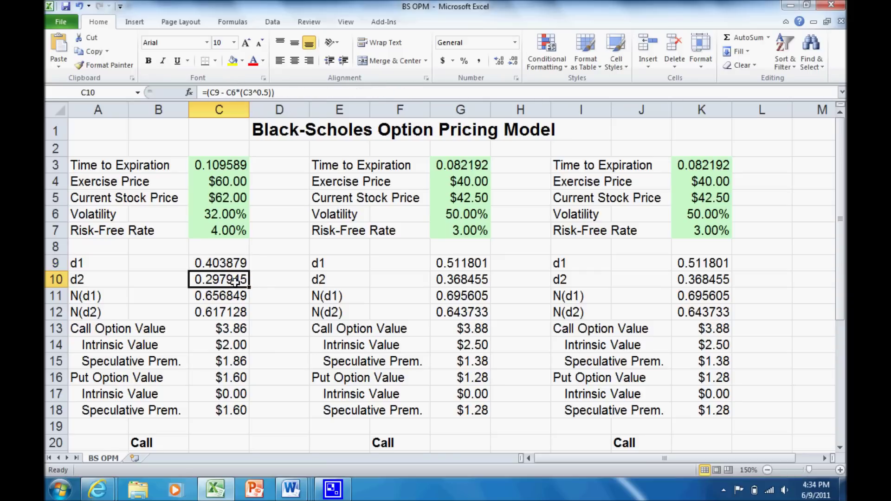
click(236, 297)
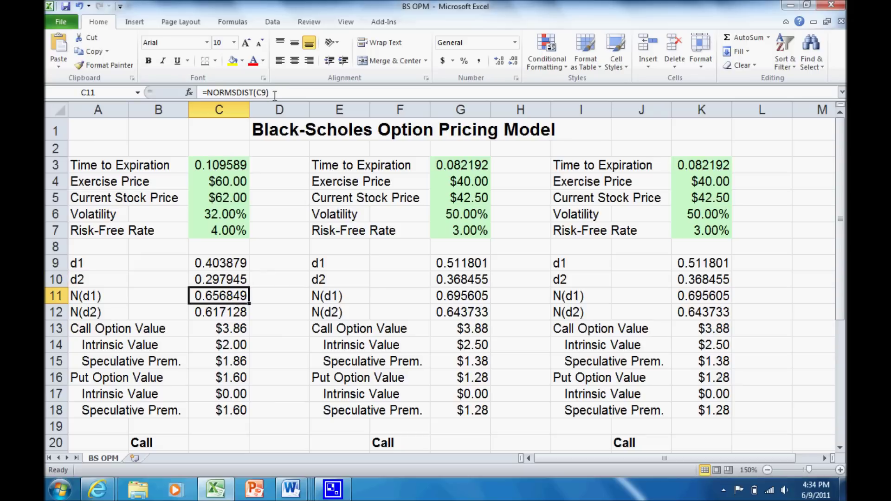
click(232, 313)
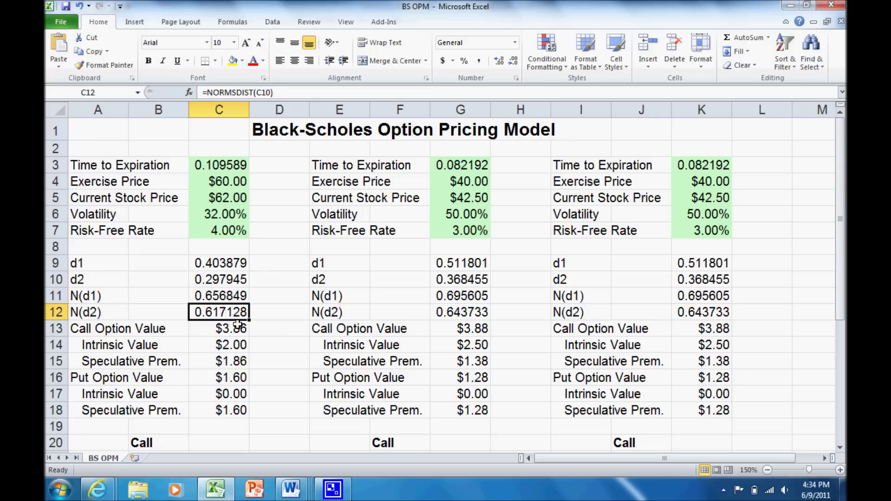
click(237, 326)
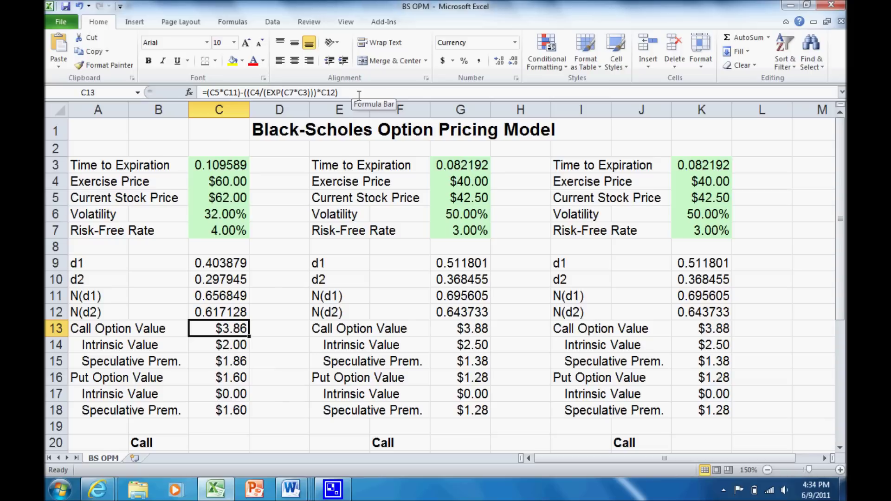
click(240, 376)
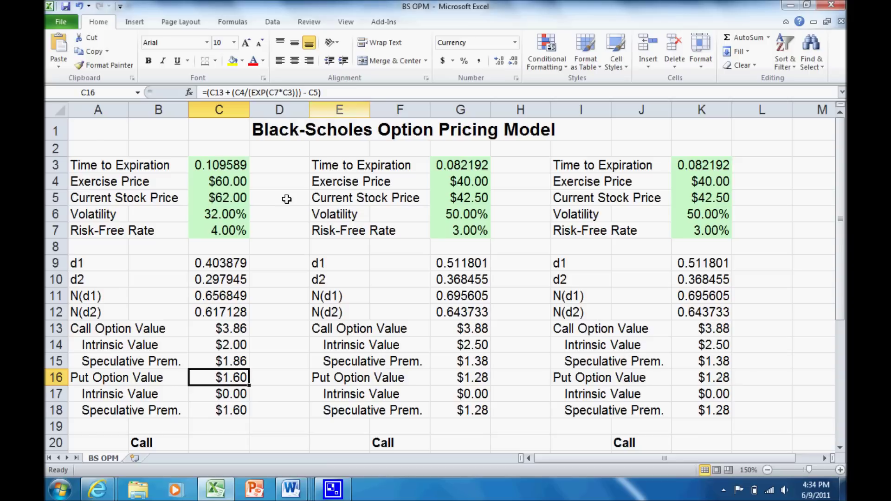
click(234, 332)
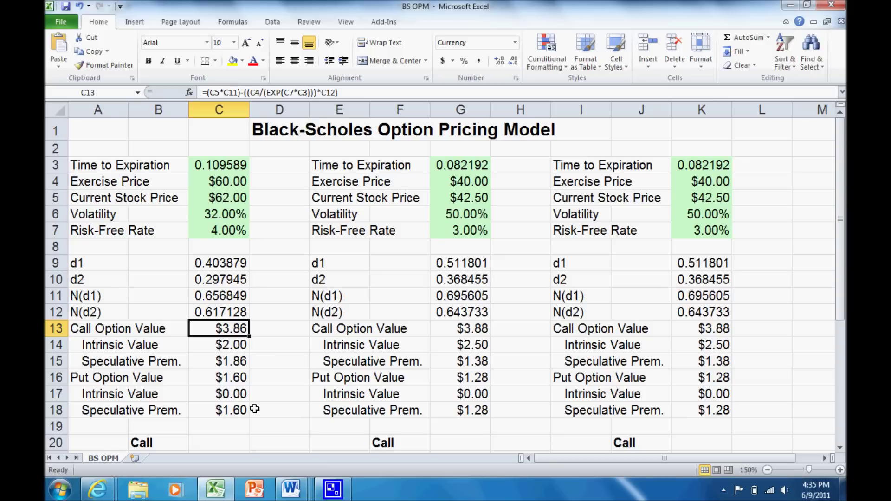
Examine the first model's call Greeks and their formulas: Delta, Gamma, Theta, Vega and Rho.
scroll(263, 398, down, 5)
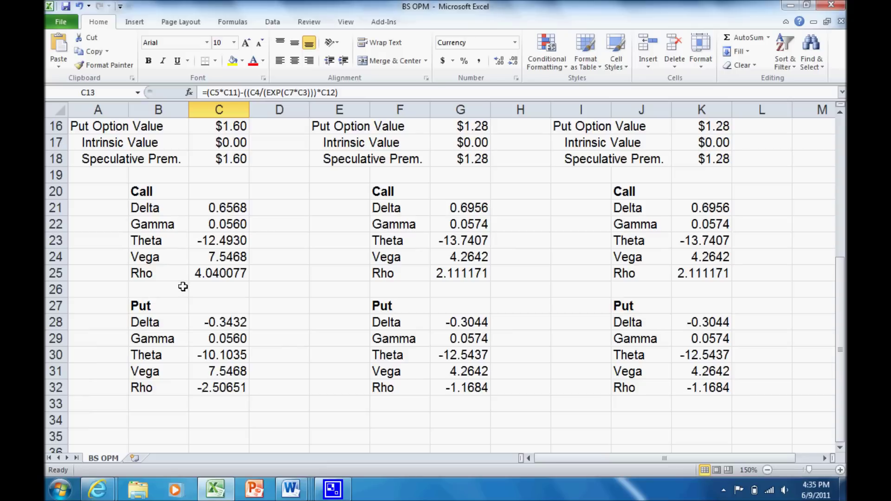
click(223, 206)
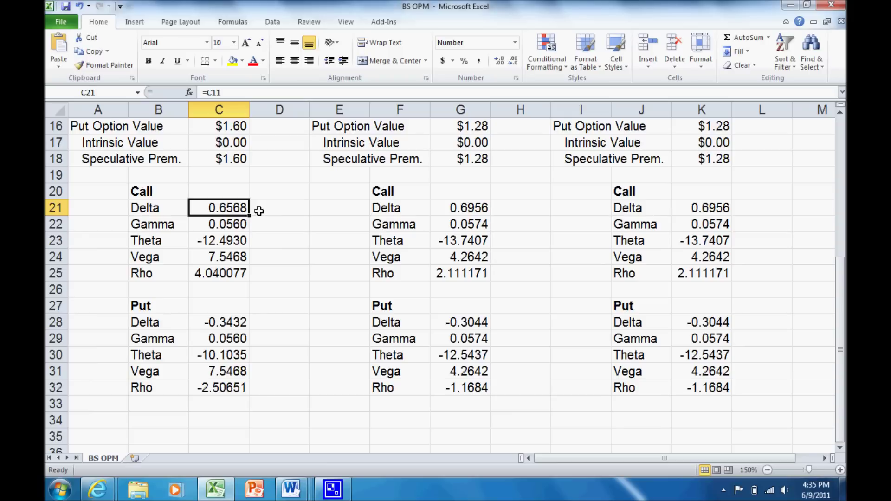
click(259, 227)
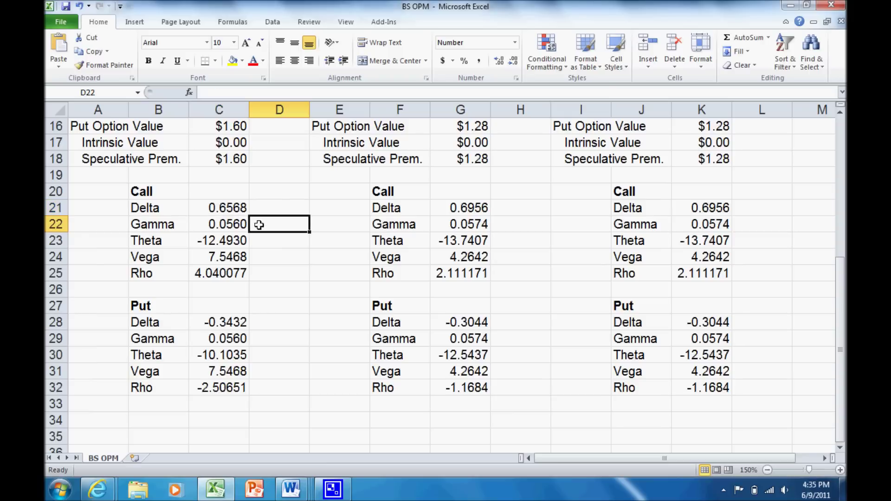
click(246, 226)
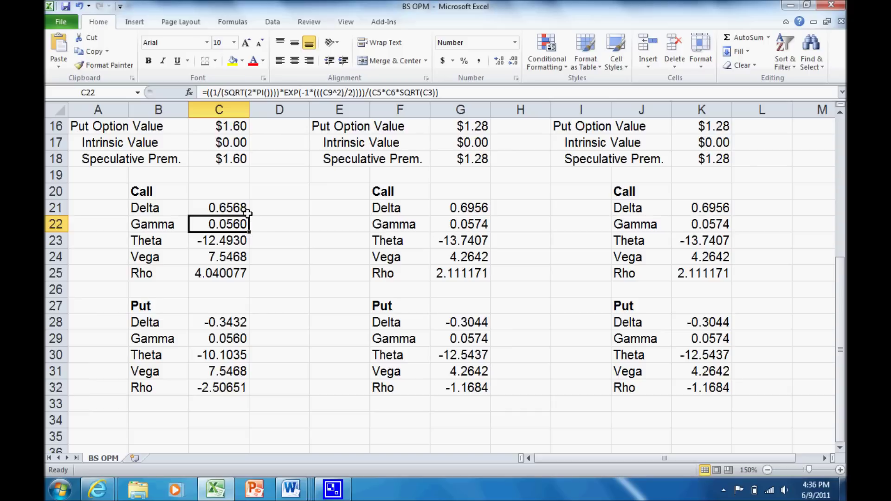
click(239, 238)
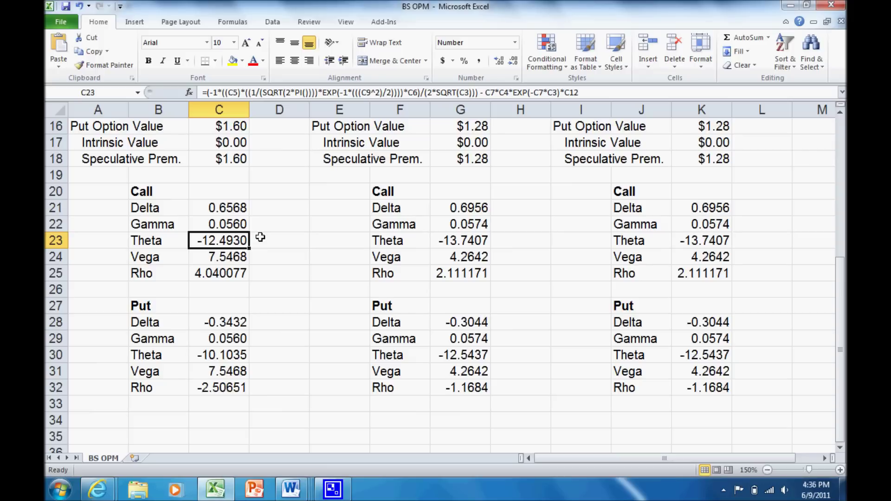
click(247, 258)
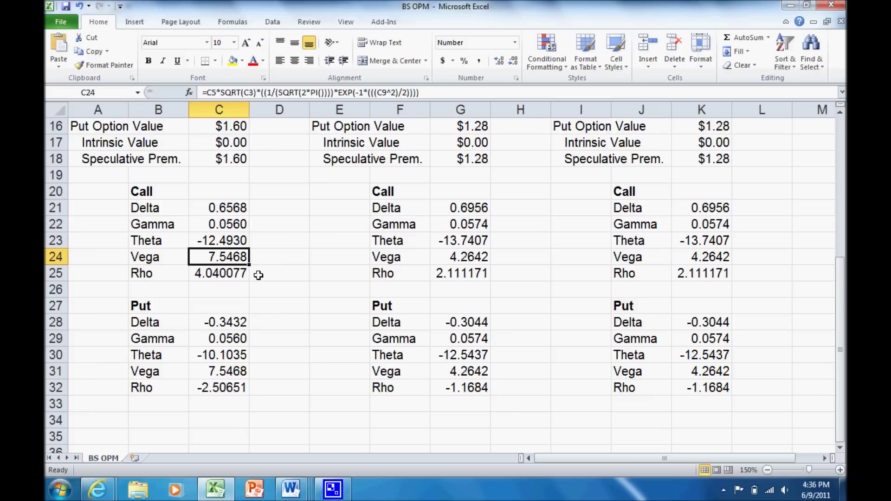
click(240, 275)
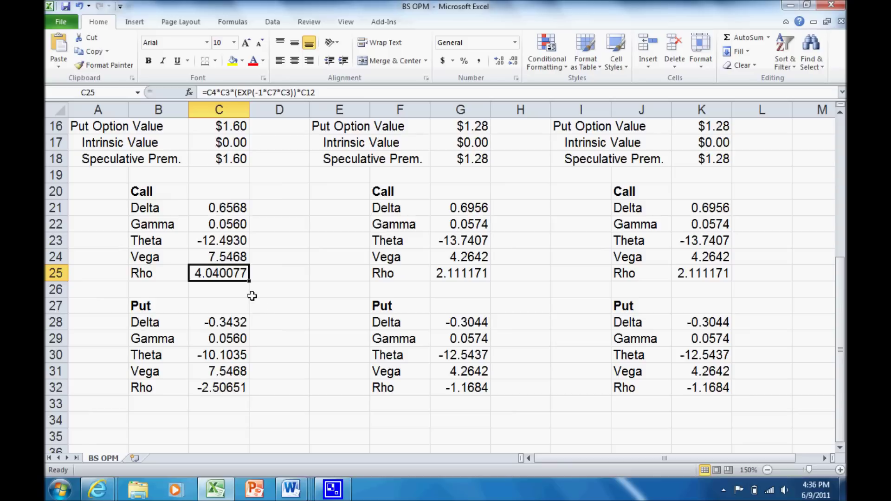
click(159, 244)
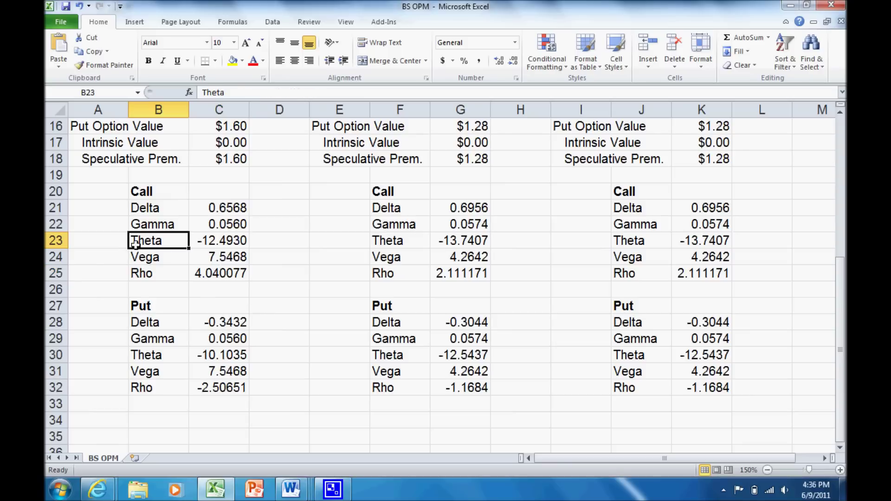
click(148, 261)
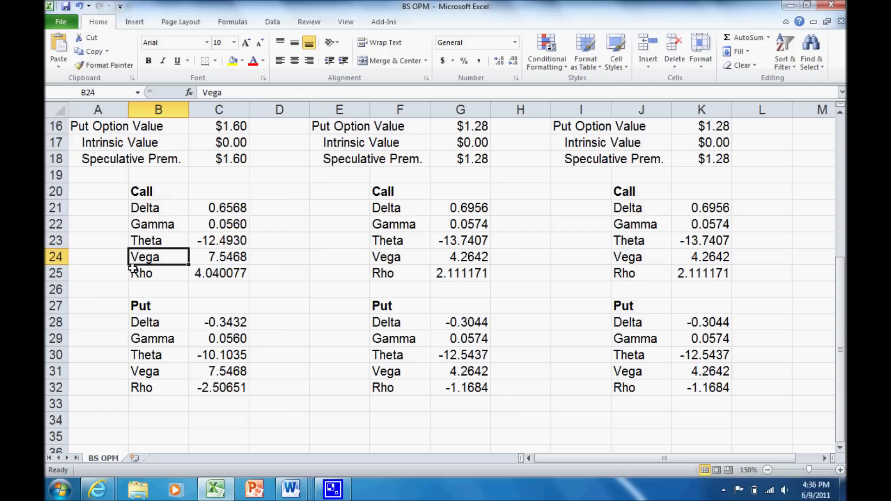
click(145, 277)
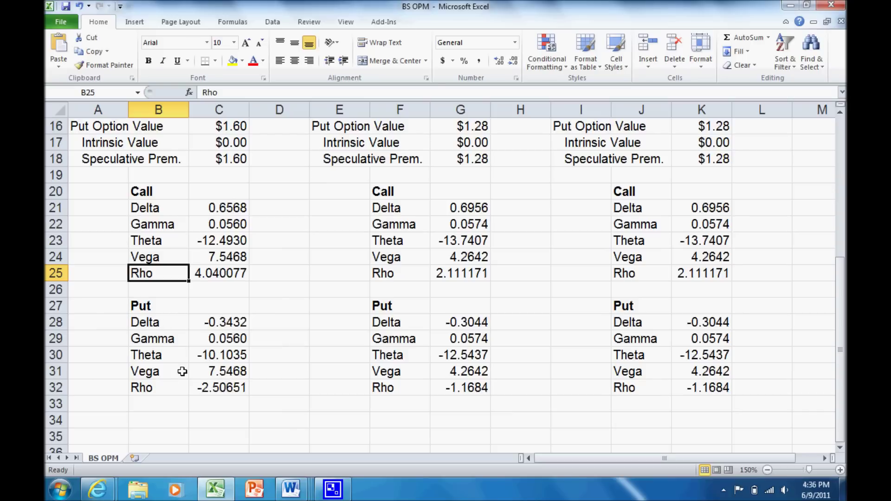
Review the second model's five inputs from time to expiration to risk-free rate, and clear its volatility value.
scroll(185, 371, up, 4)
scroll(202, 367, up, 1)
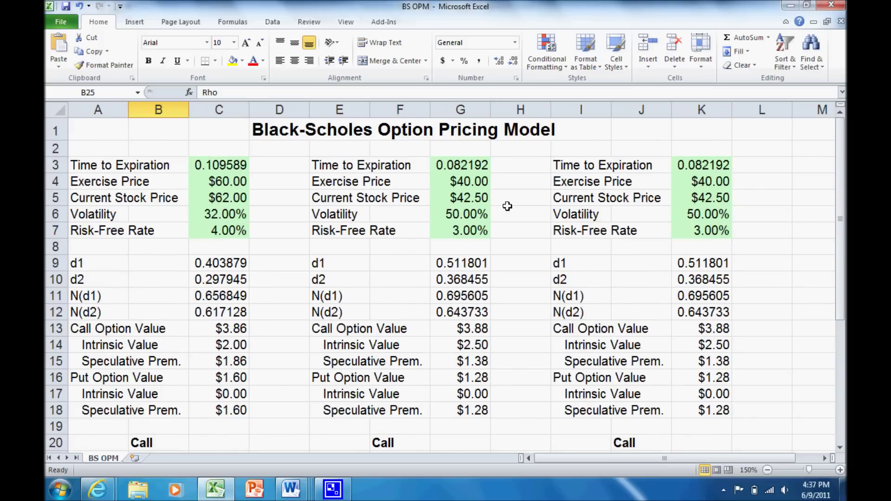
click(479, 168)
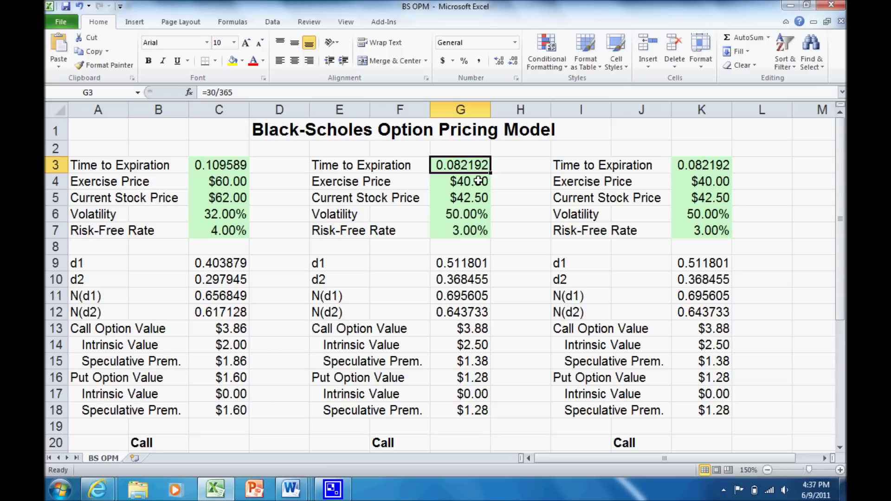
click(479, 181)
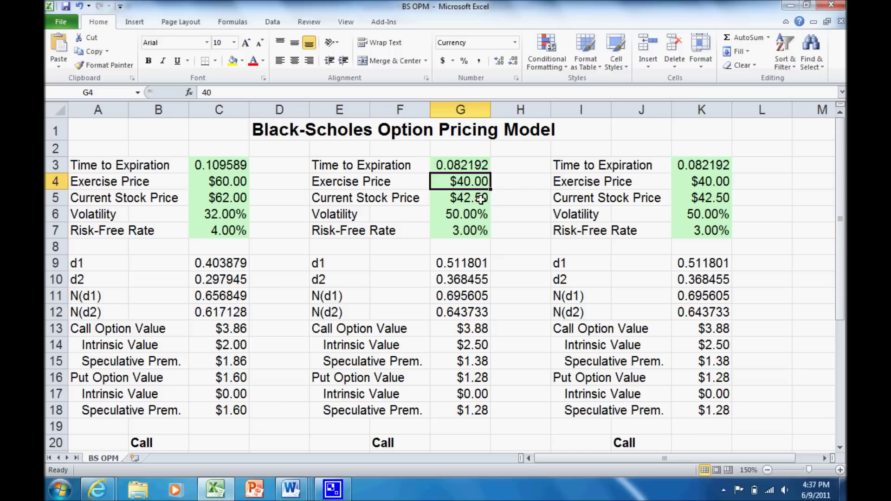
click(480, 201)
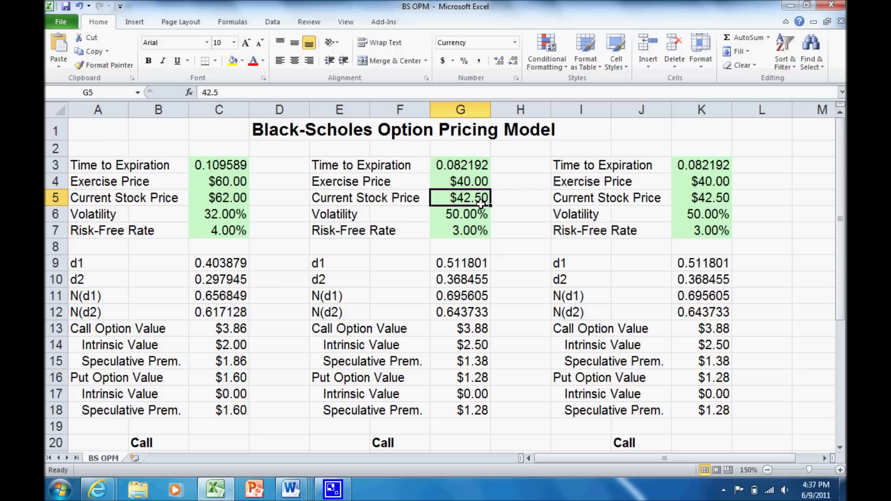
click(484, 214)
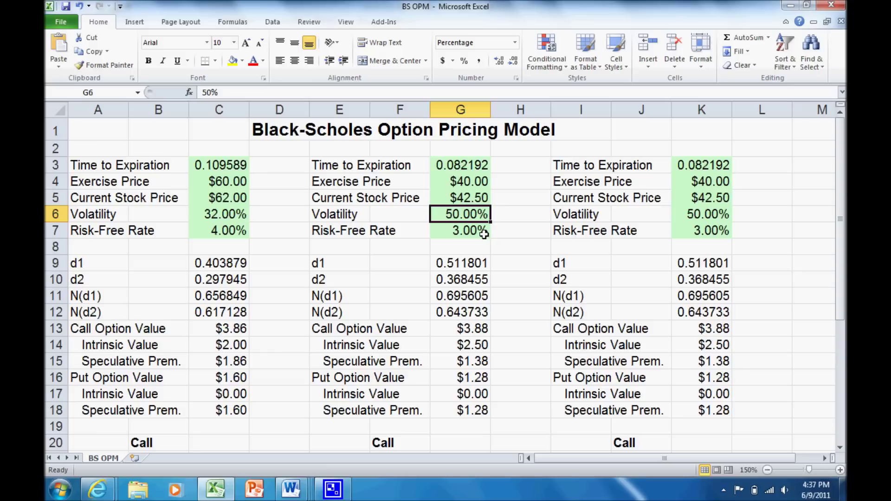
click(484, 234)
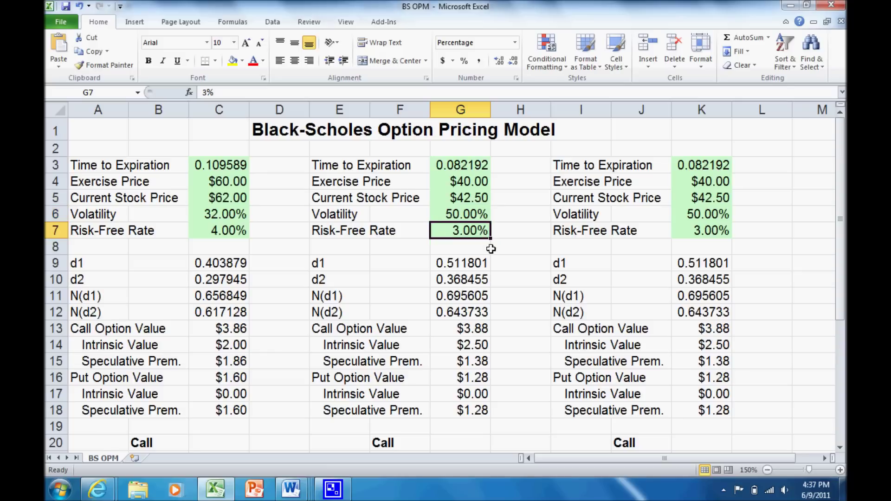
click(469, 215)
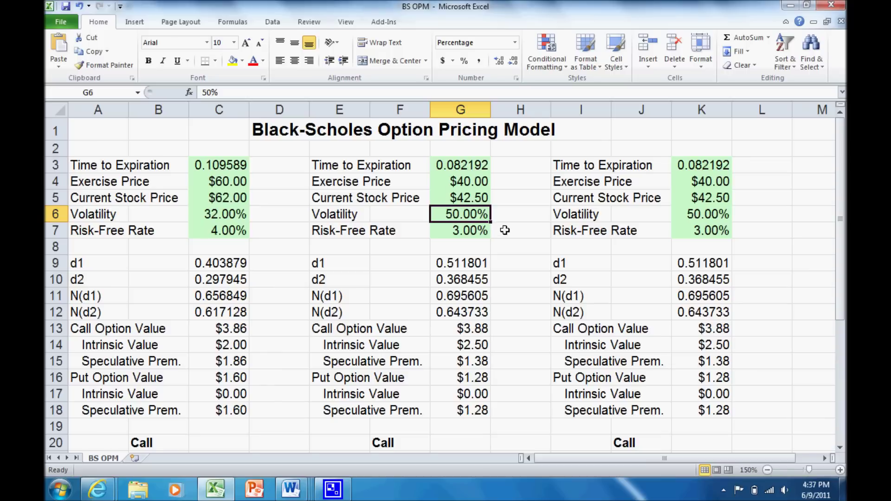
key(Delete)
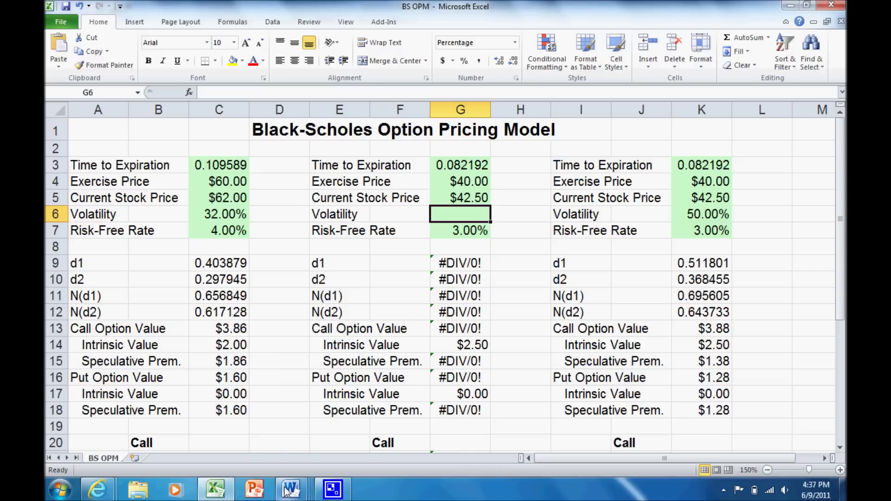
Switch to the EXAMPLE document in Word and read the Netflix options example on page 3.
mouse_move(285, 494)
click(409, 418)
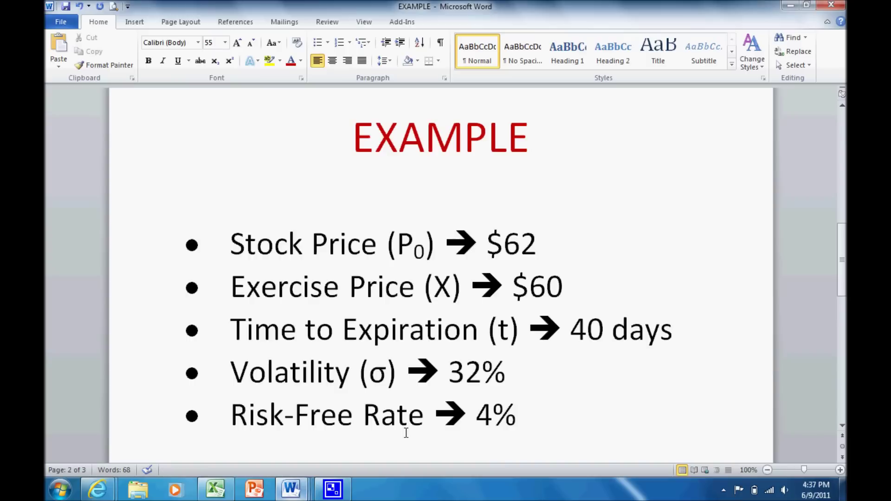
scroll(405, 410, down, 5)
scroll(405, 409, down, 10)
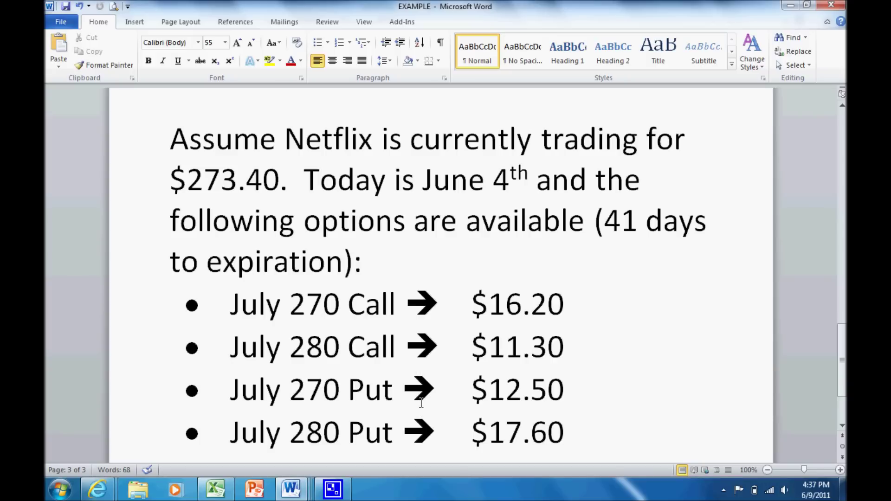
Switch back to the BS OPM workbook in Excel and set the second model's time to expiration to =41/365.
mouse_move(211, 494)
click(208, 496)
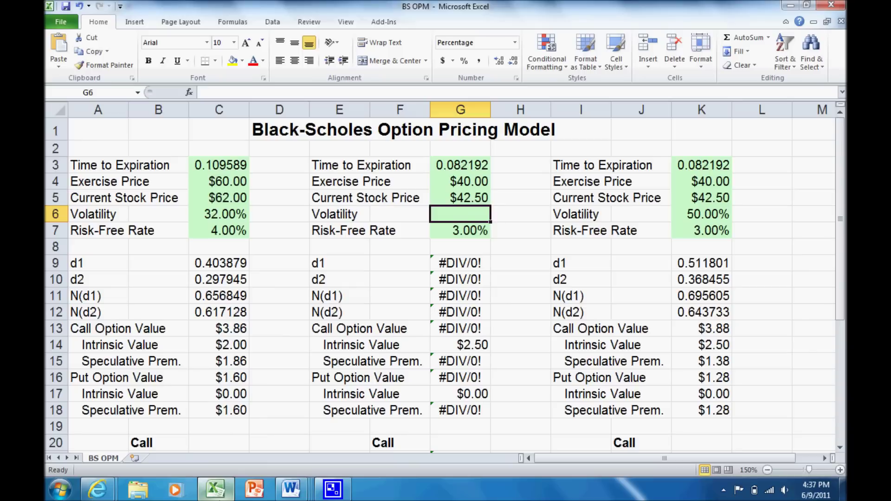
click(464, 159)
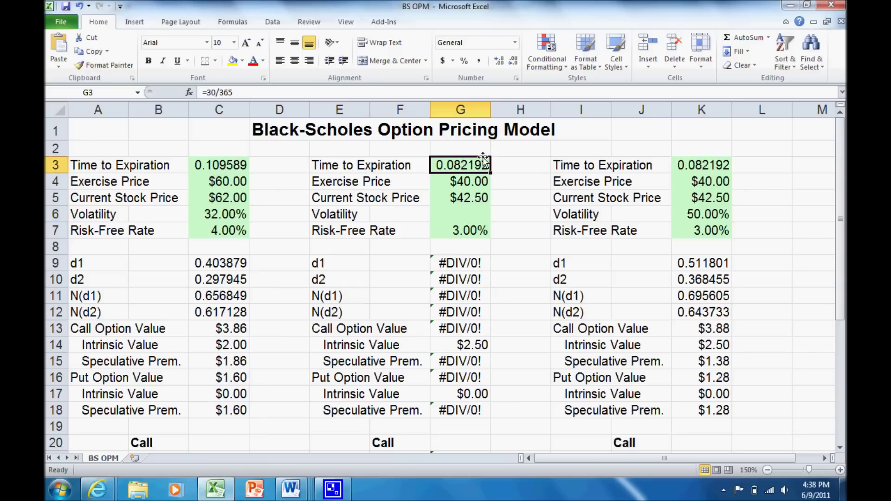
text(=4)
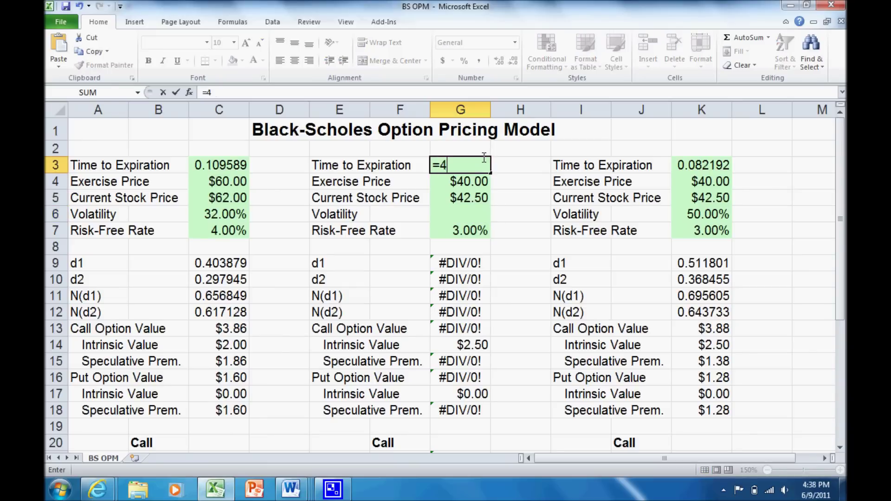
text(1/365)
Set the third model's time to expiration in K3 to =41/365.
key(Right)
key(Right)
key(Right)
key(Right)
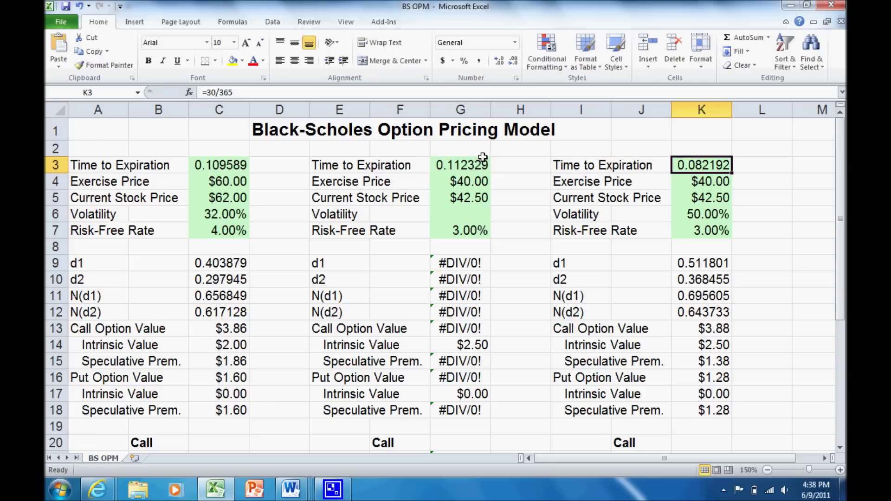
text(=41)
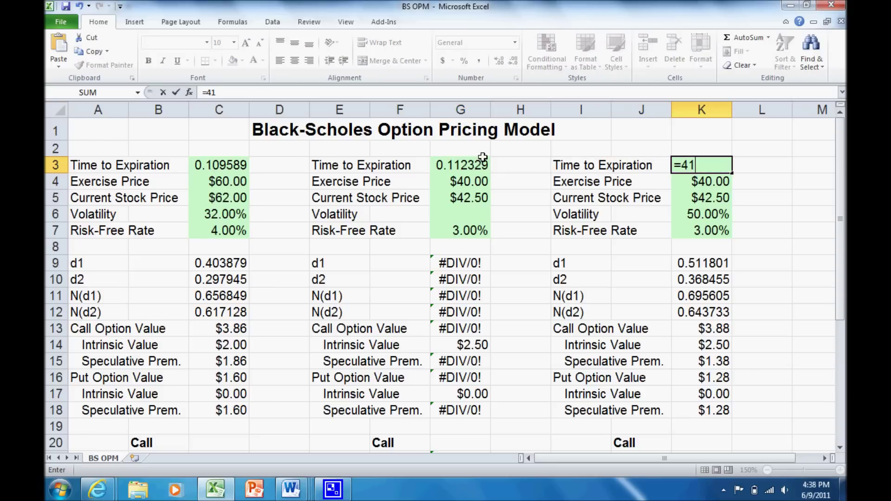
text(/365)
key(Return)
Check the strikes in Word's EXAMPLE document, then return to Excel and set the second model's exercise price to 270.
key(Left)
key(Left)
key(Left)
key(Left)
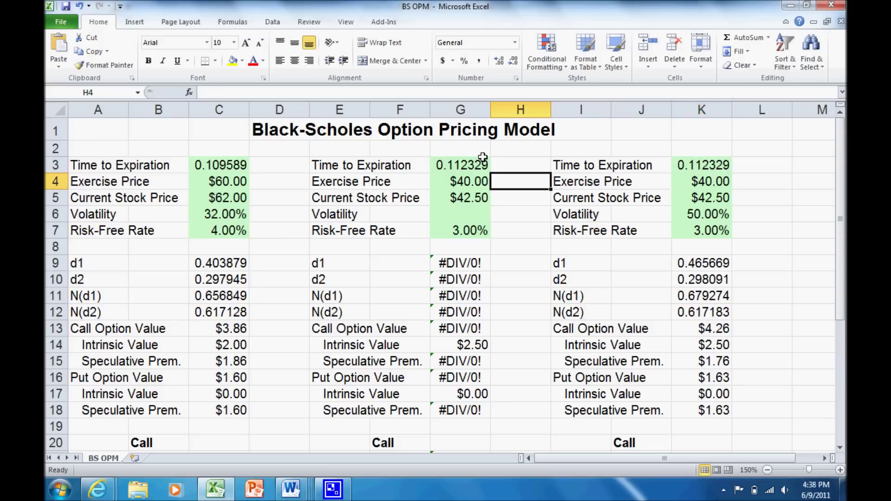
mouse_move(291, 488)
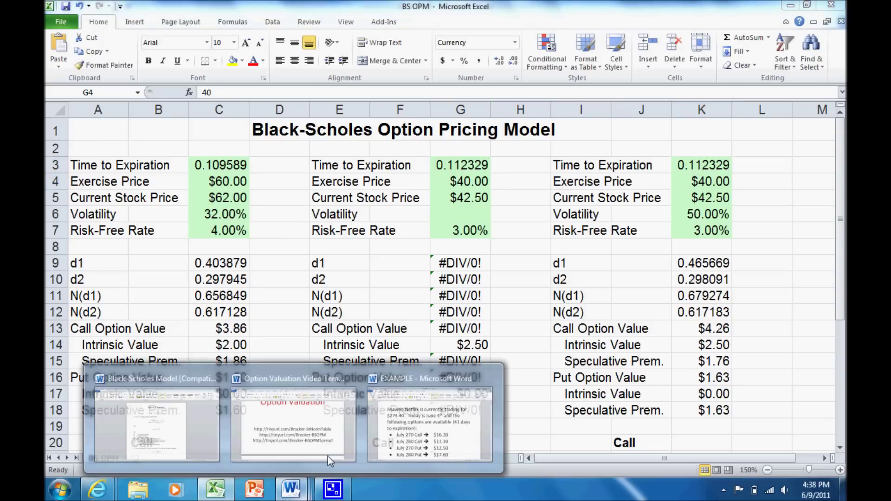
click(380, 440)
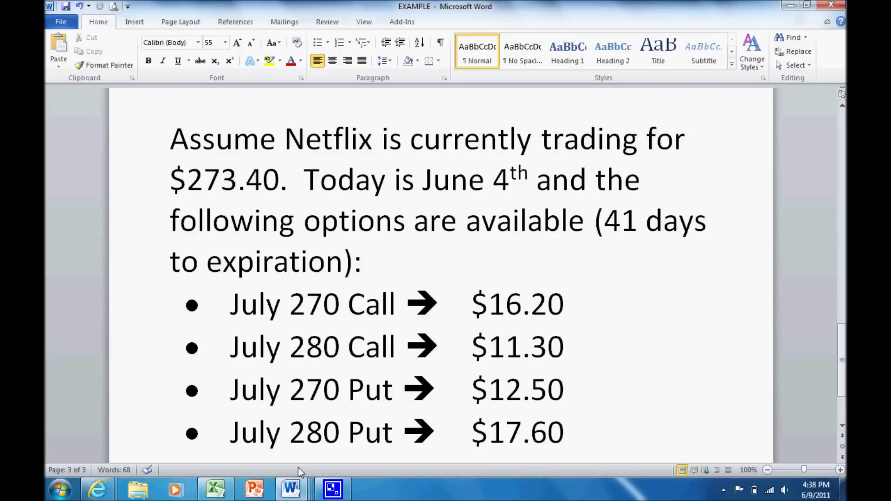
mouse_move(292, 490)
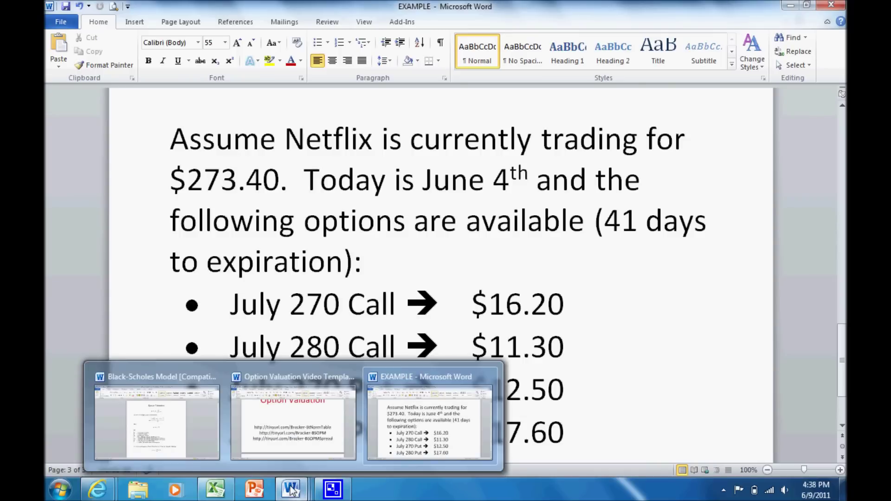
click(216, 489)
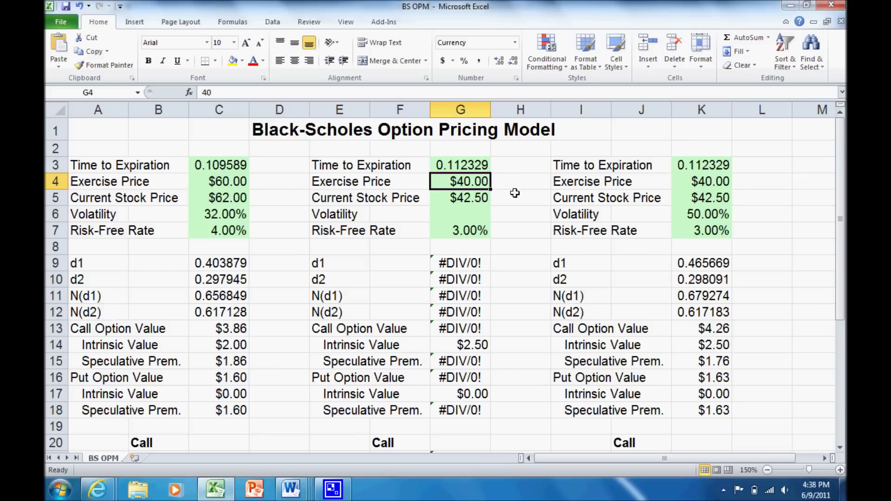
text(270)
Set the third model's exercise price in K4 to 280.
key(Right)
key(Right)
key(Right)
key(Right)
key(Right)
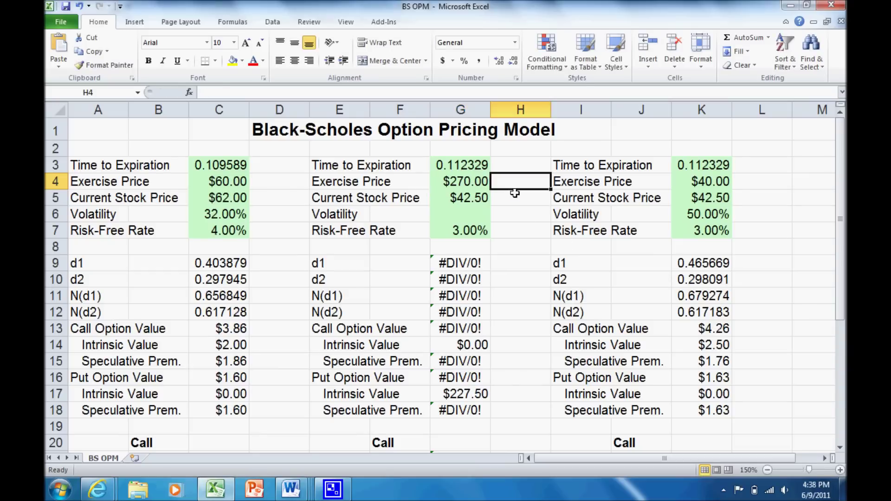
key(Left)
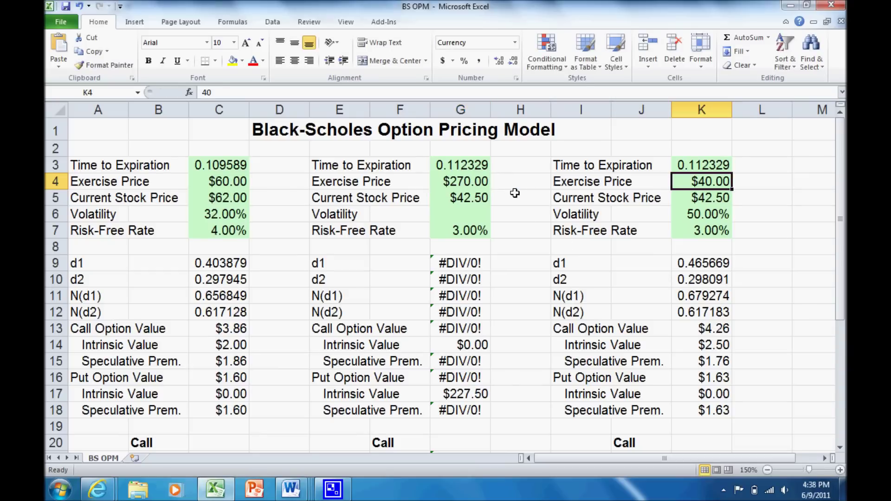
text(28)
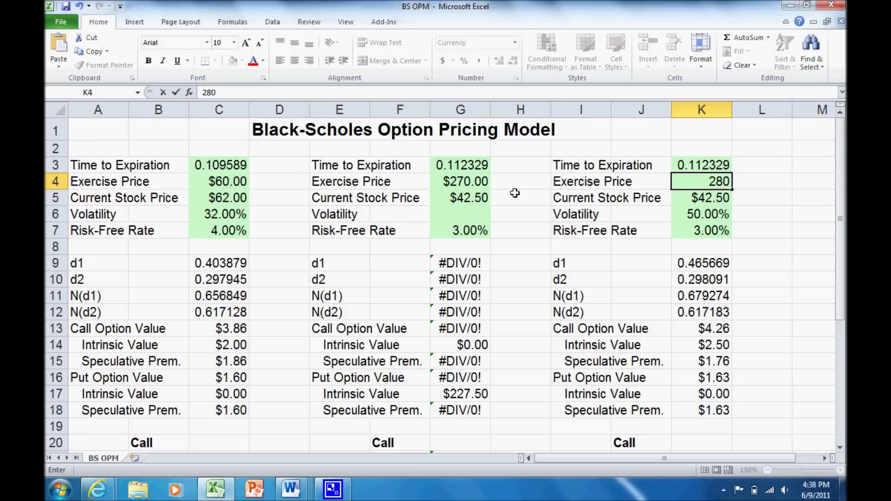
text(0)
key(Return)
Look up Netflix's trading price in Word's EXAMPLE document and enter 273.40 as the second model's current stock price in Excel.
key(Left)
key(Left)
key(Left)
key(Left)
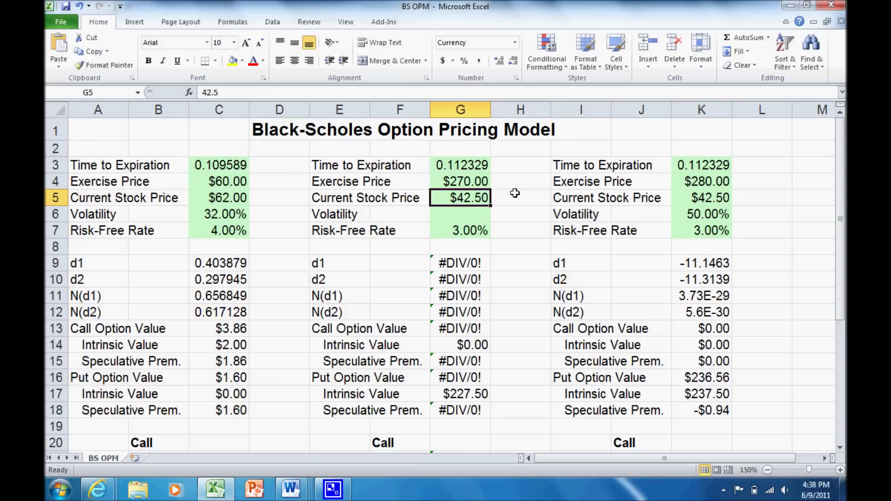
click(291, 489)
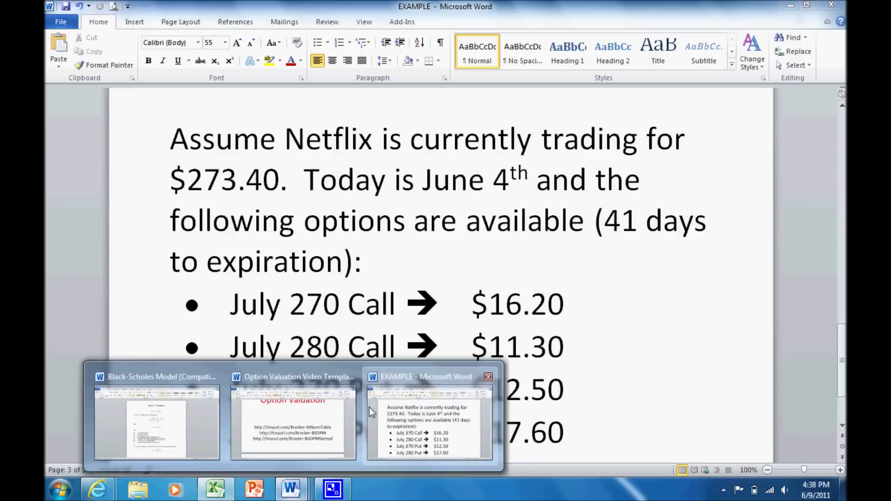
click(369, 407)
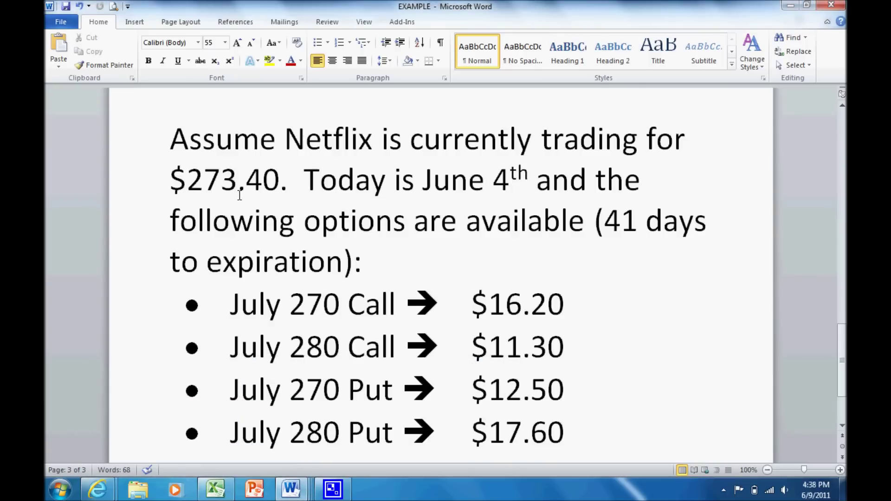
click(216, 488)
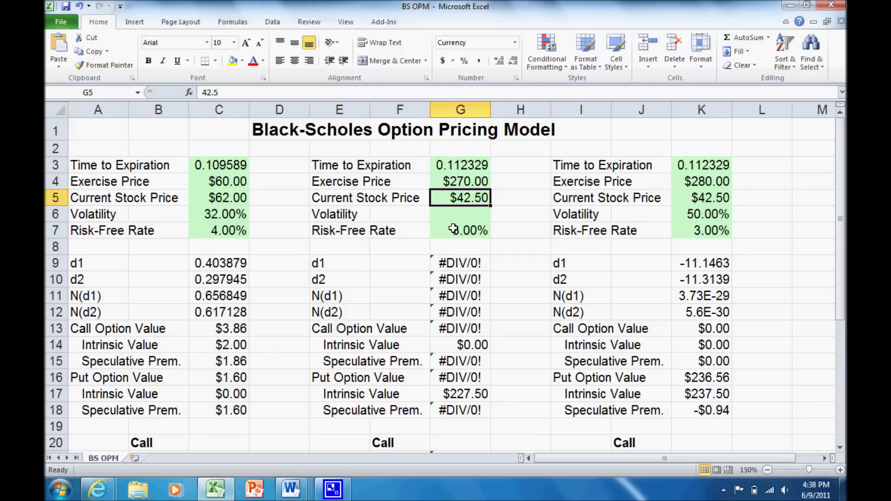
text(273.40)
Set the third model's current stock price to 273.40 and clear its volatility value.
key(Tab)
key(Tab)
key(Tab)
key(Tab)
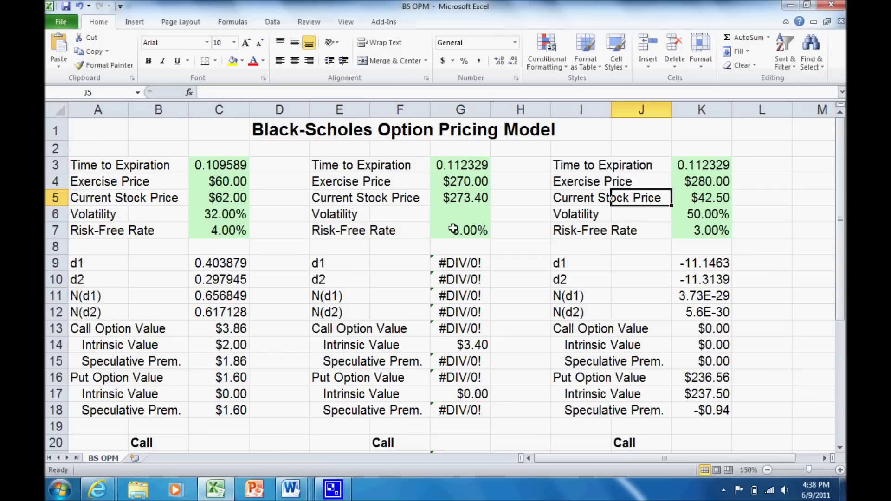
text(273.40)
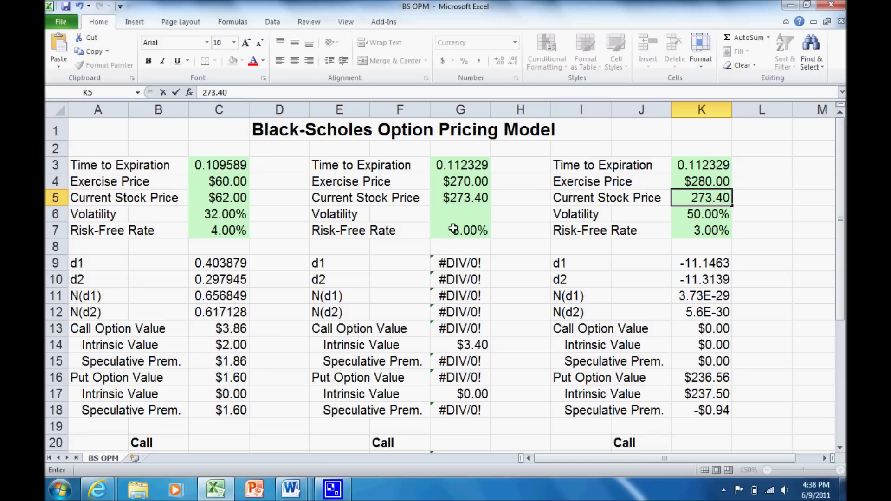
key(Return)
key(Delete)
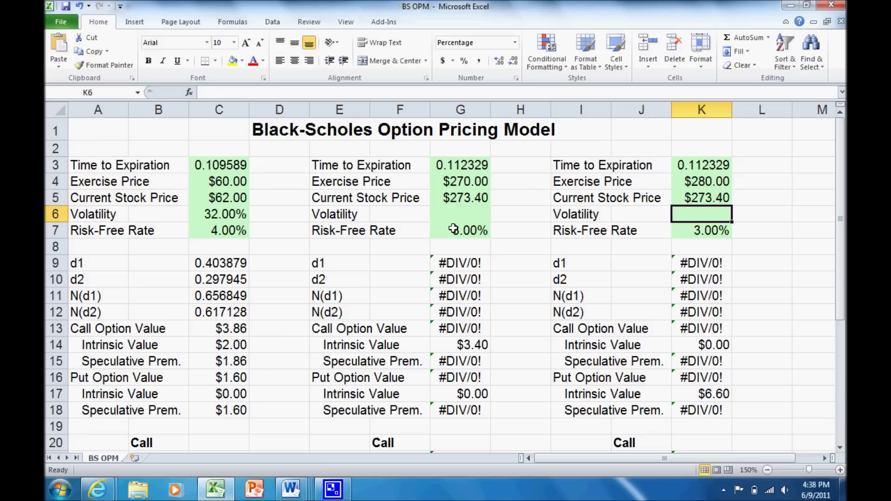
Check the second model's risk-free rate and set its volatility to 20%.
key(Down)
key(Left)
key(Left)
key(Left)
key(Left)
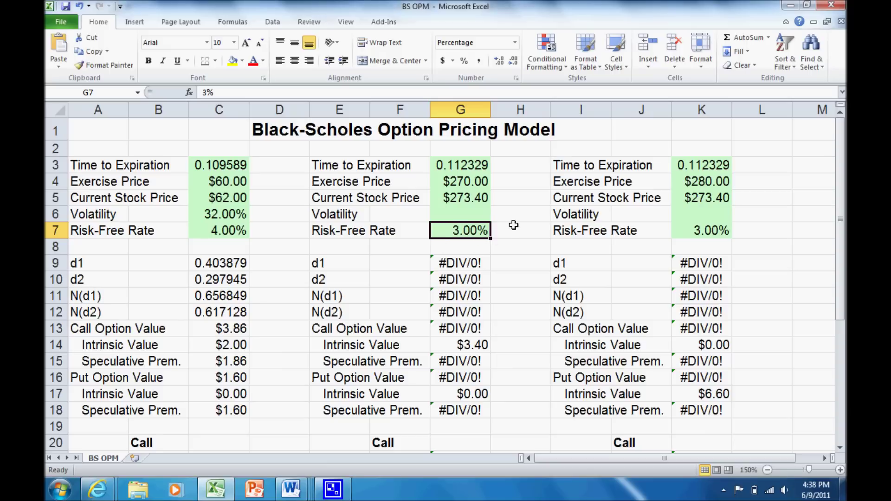
click(484, 215)
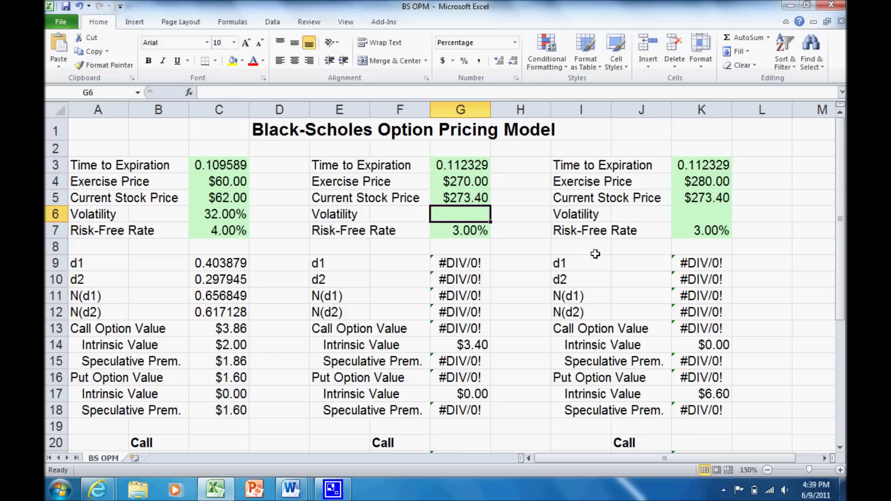
text(20)
Set the third model's volatility in K6 to 20%.
key(Right)
key(Right)
key(Right)
key(Right)
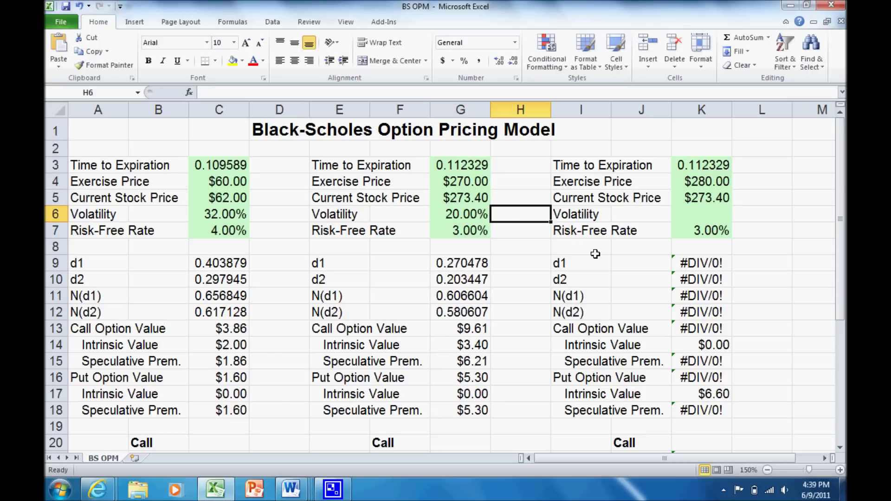
text(20)
key(Return)
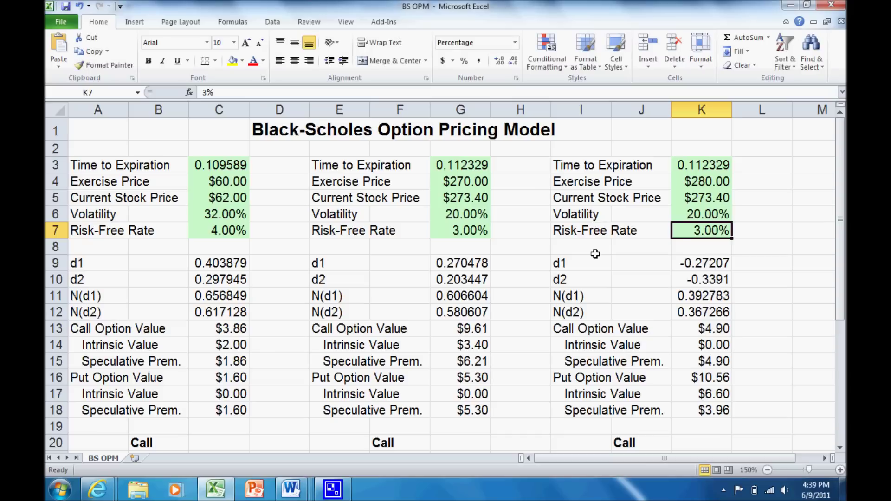
Compare the second model's call and put option values with the July 270 market prices in Word's EXAMPLE document, returning to Excel.
click(497, 327)
click(475, 330)
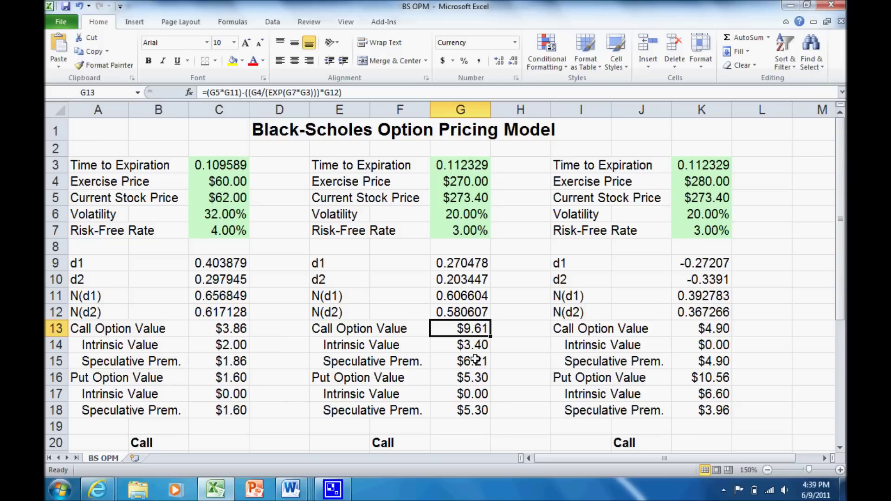
click(481, 377)
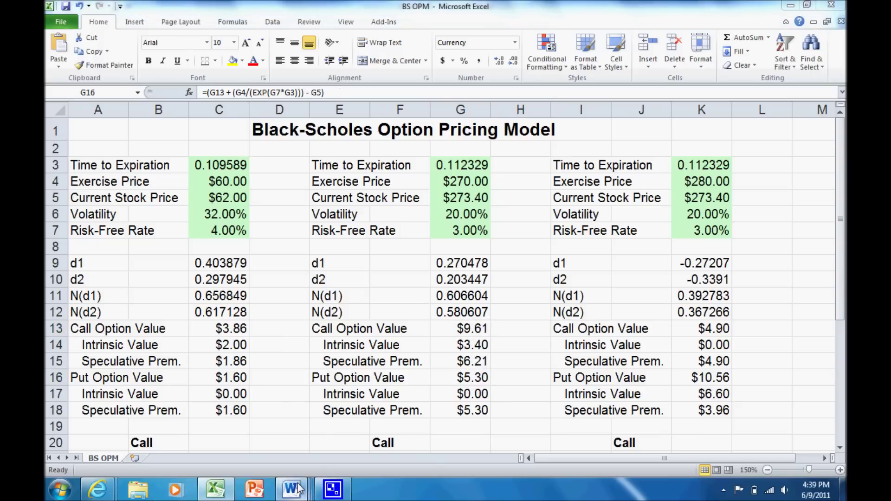
mouse_move(291, 488)
click(422, 420)
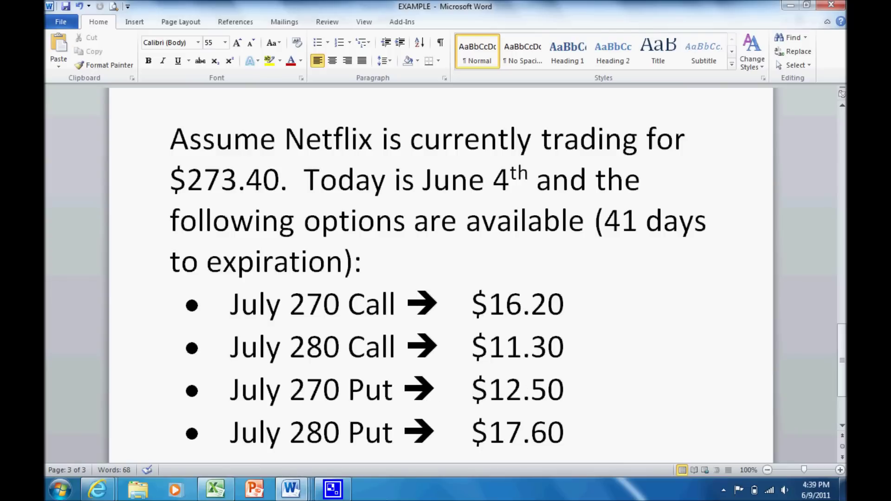
click(215, 489)
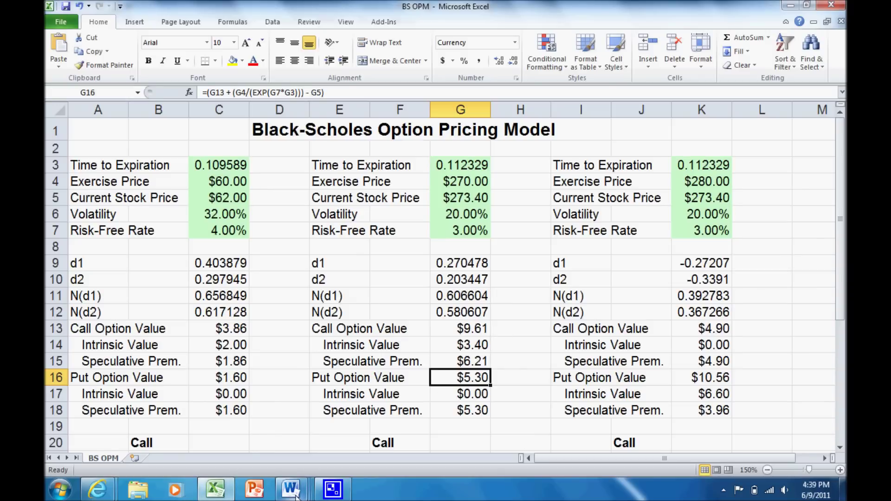
mouse_move(291, 488)
click(399, 417)
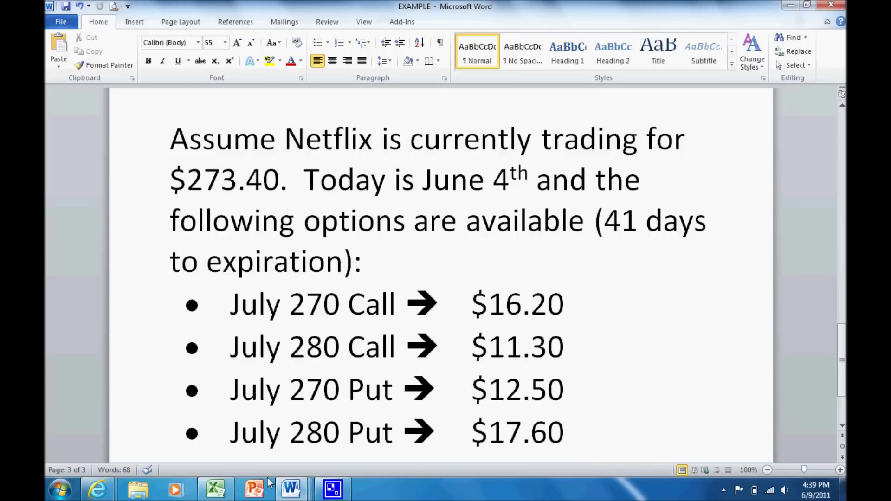
click(227, 493)
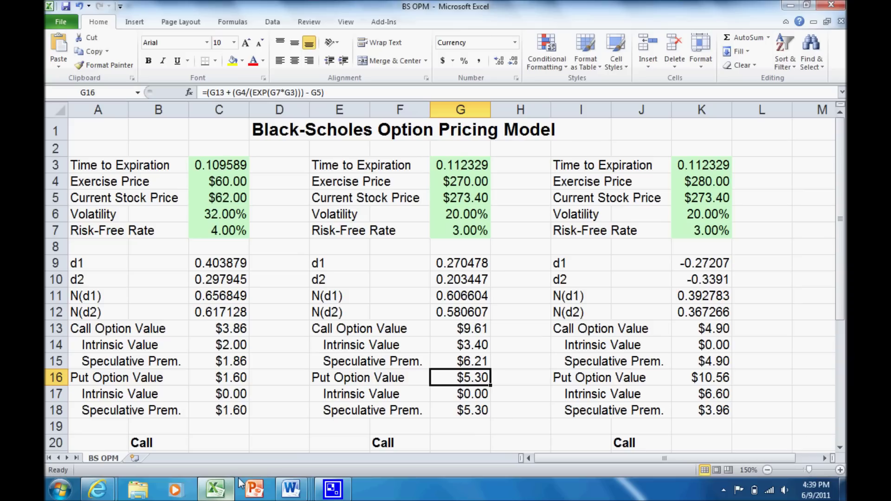
Enter the July 270 market prices beside the second model's option values: 16.2 in H13 for the call and 12.5 in H16 for the put.
click(509, 322)
text(1)
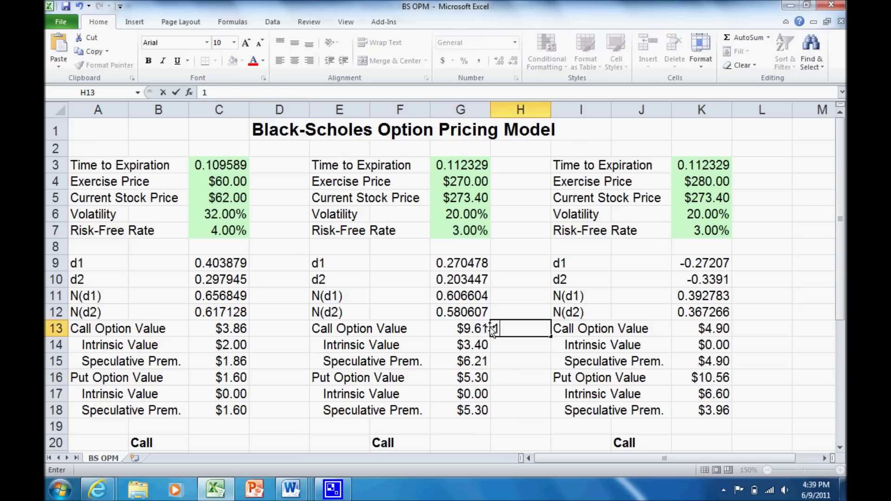
text(6.2)
key(Return)
key(Return)
key(Return)
text(12.5)
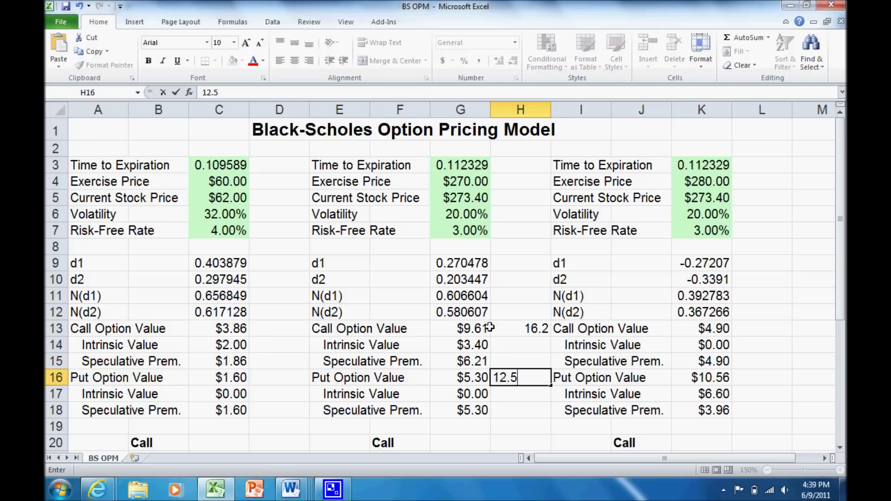
key(Return)
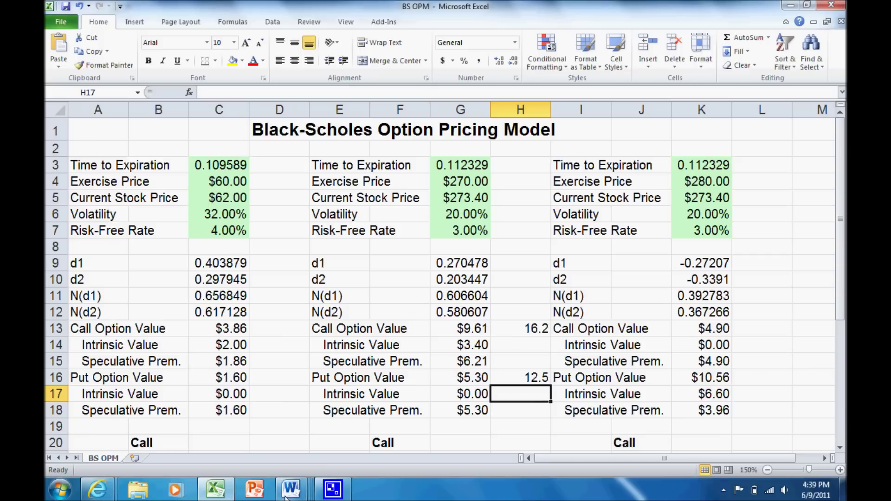
Look up the July 280 call and put market prices in Word's EXAMPLE document, returning to Excel.
mouse_move(291, 490)
click(447, 395)
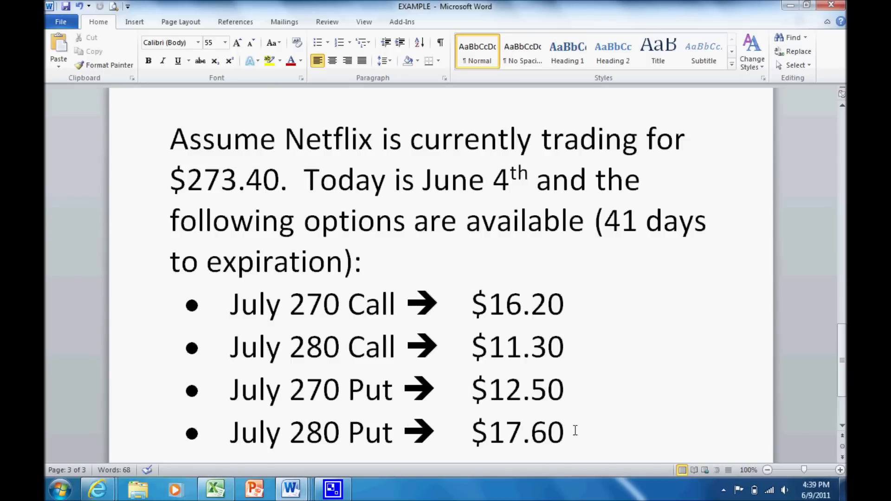
click(220, 496)
Enter the July 280 market prices beside the third model's option values: 11.30 in L13 for the call and 17.60 in L16 for the put.
click(749, 330)
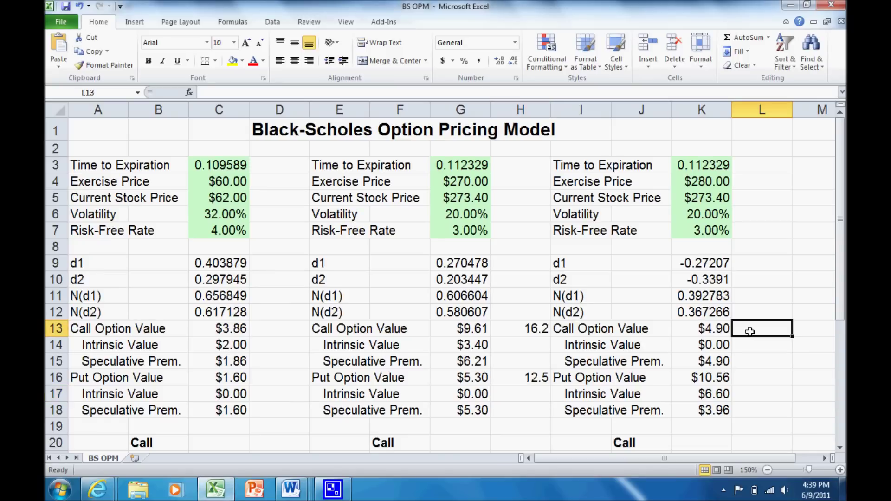
text(11.30)
key(Return)
key(Return)
key(Return)
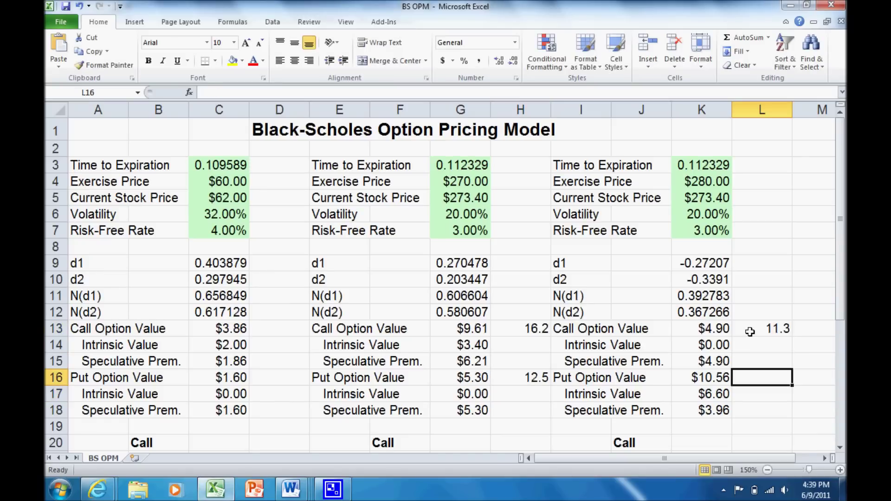
text(17.60)
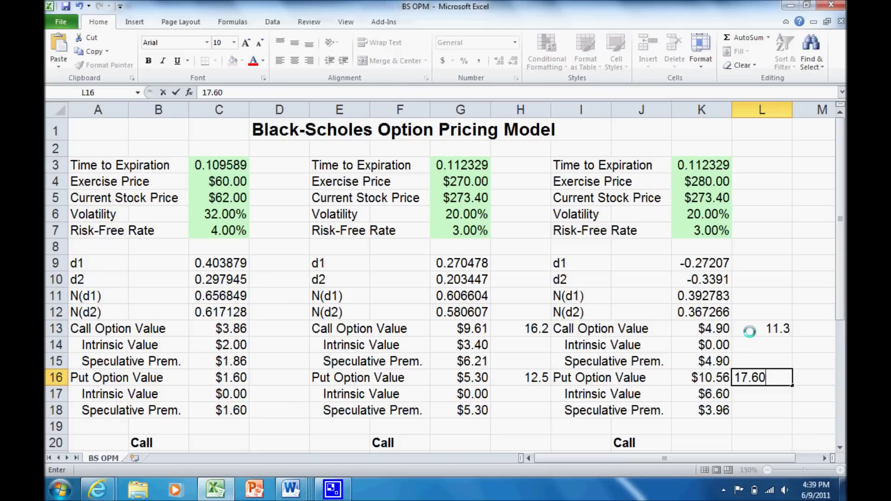
key(Return)
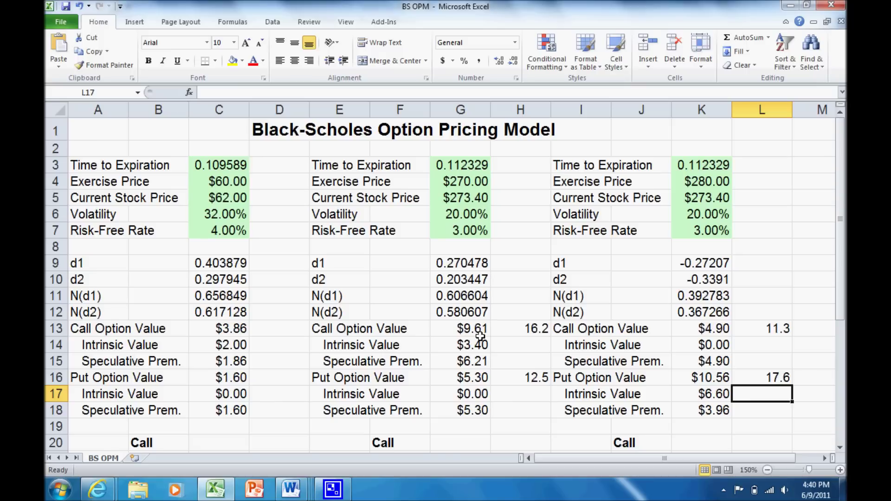
Try a volatility of 35% in both the second model (G6) and the third model (K6).
click(483, 214)
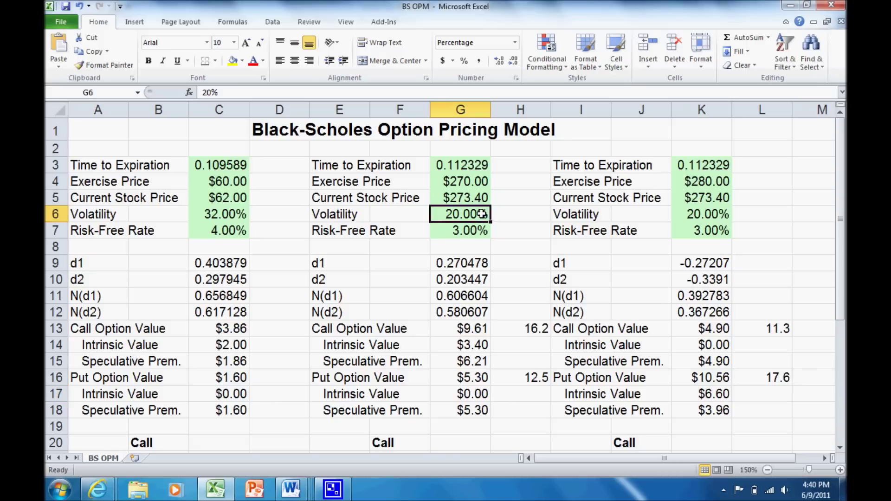
text(35)
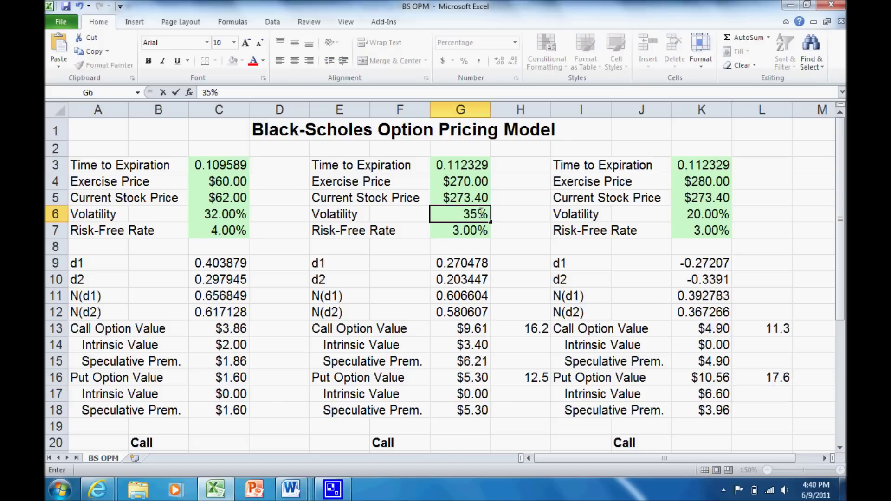
key(Tab)
key(Tab)
key(Tab)
key(Tab)
text(35)
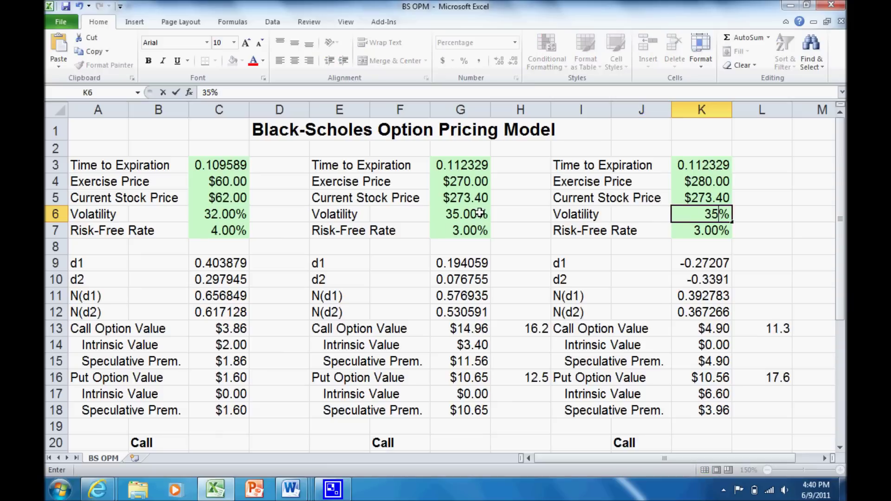
key(Return)
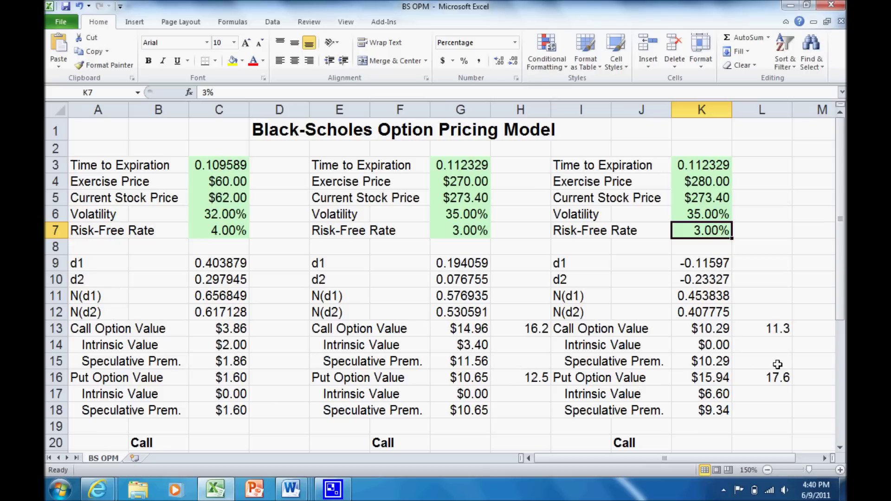
Raise the volatility to 38% in both the second model (G6) and the third model (K6).
click(451, 216)
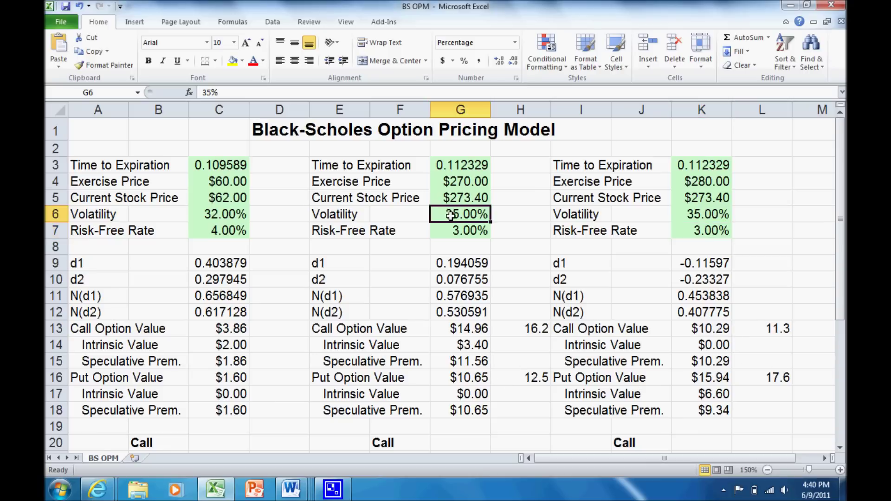
text(38)
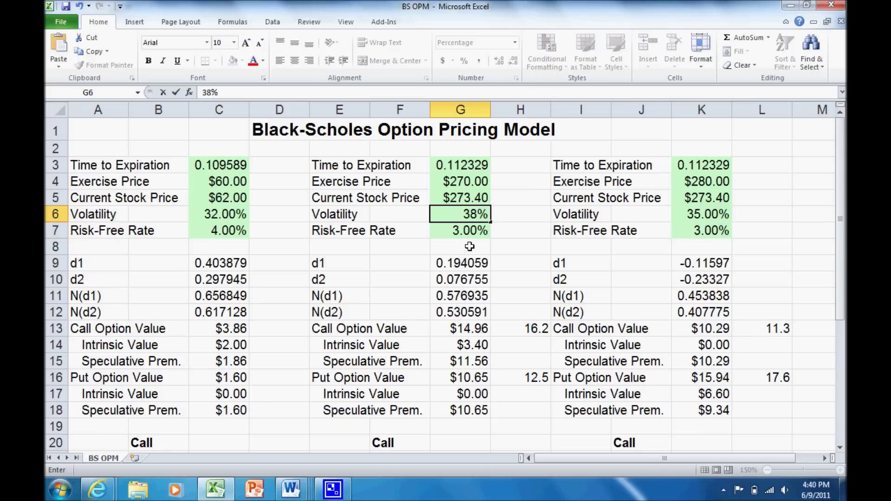
key(Return)
key(Up)
key(Right)
key(Right)
key(Right)
key(Right)
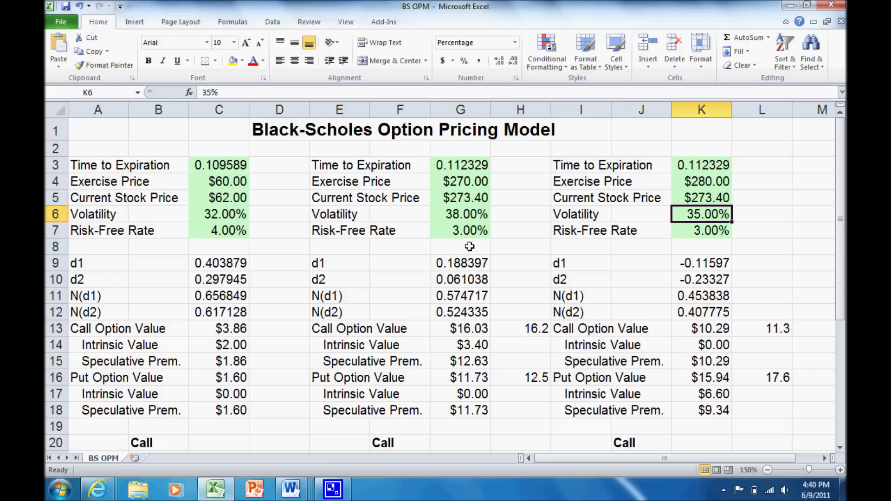
text(38)
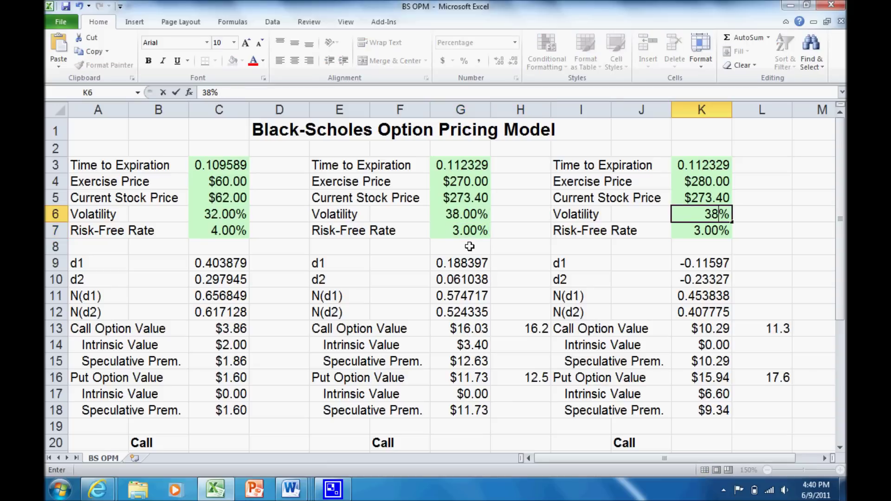
key(Return)
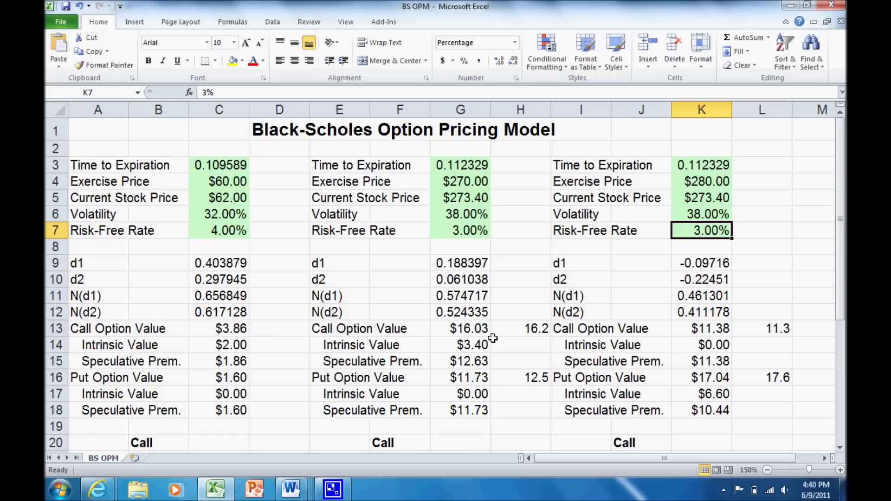
Set the second model's volatility in G6 to 39% and compare it with the third model's volatility in K6.
click(463, 219)
text(39)
key(Return)
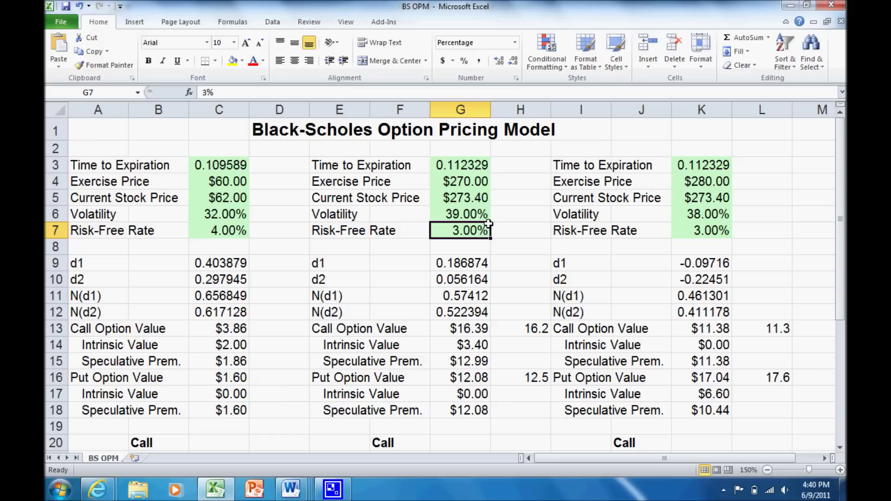
click(469, 217)
click(683, 211)
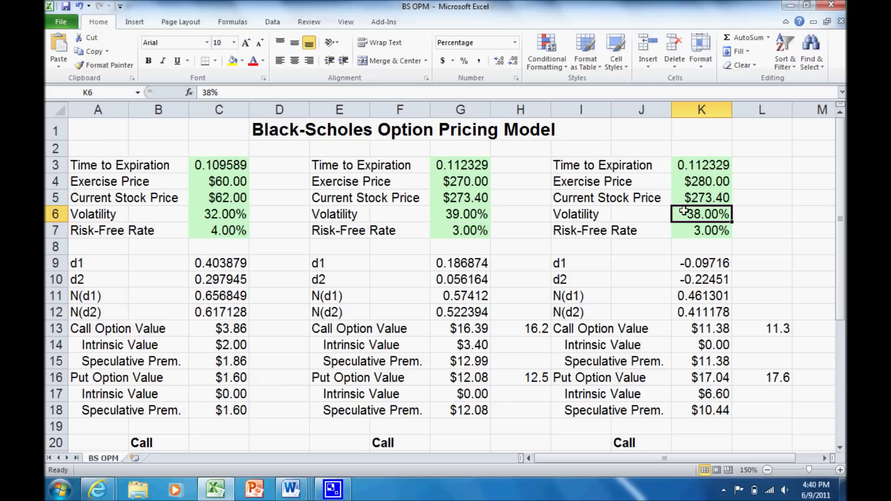
click(475, 217)
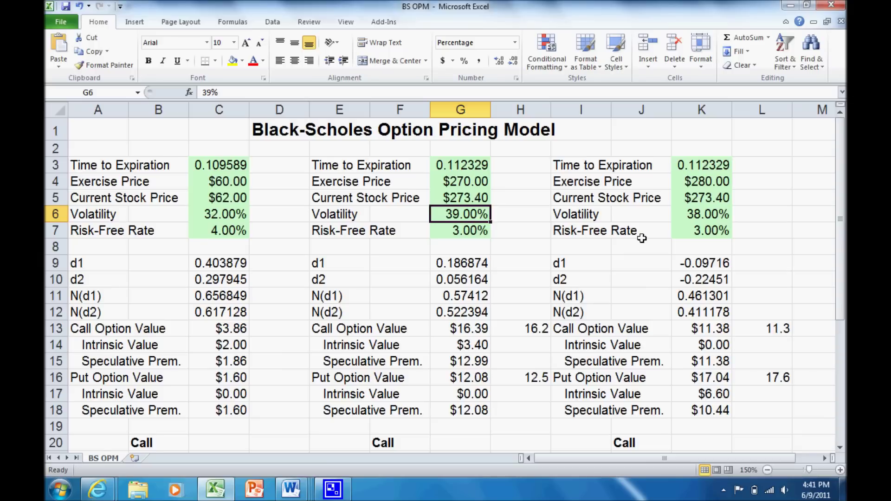
click(695, 214)
click(469, 214)
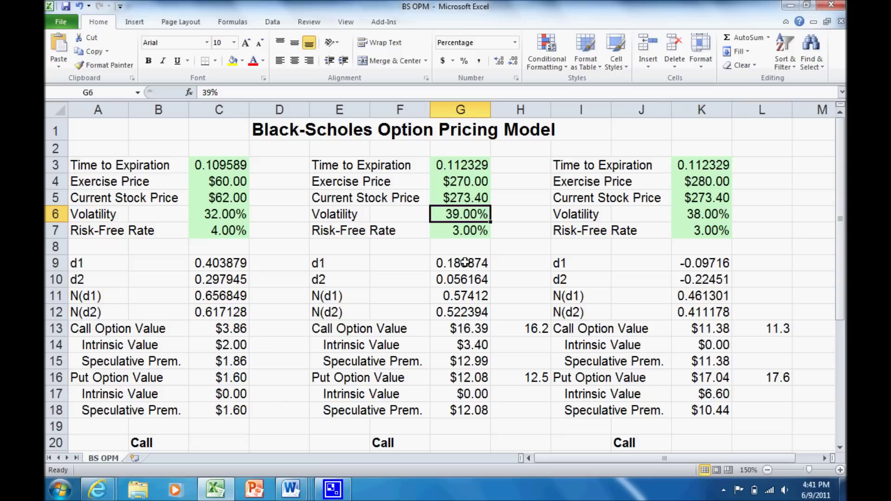